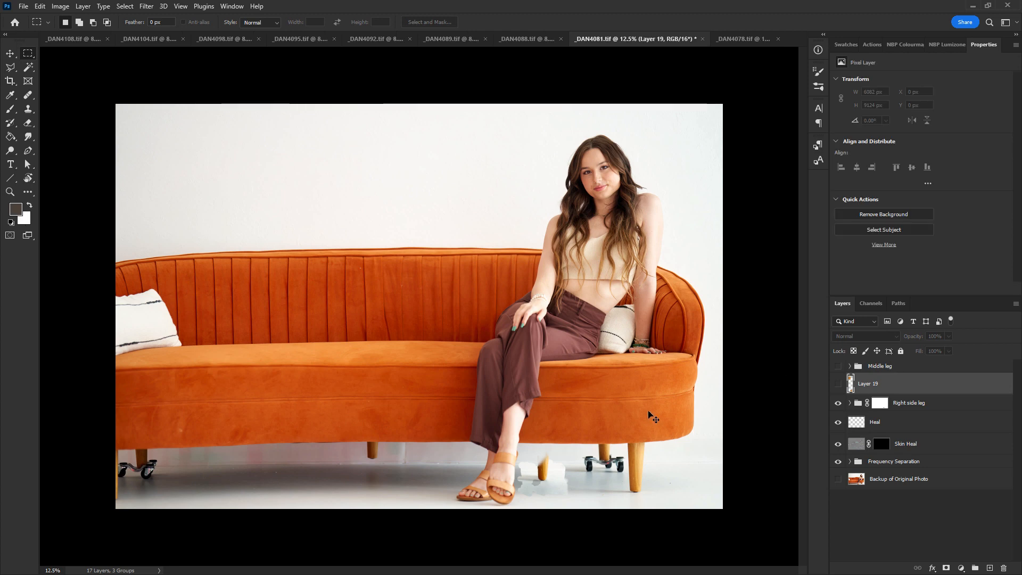
Step: Delete Layer 19 and move the Right side leg group over the sofa's right rear leg to cover the caster wheels
left_click_drag(879, 385, 1004, 569)
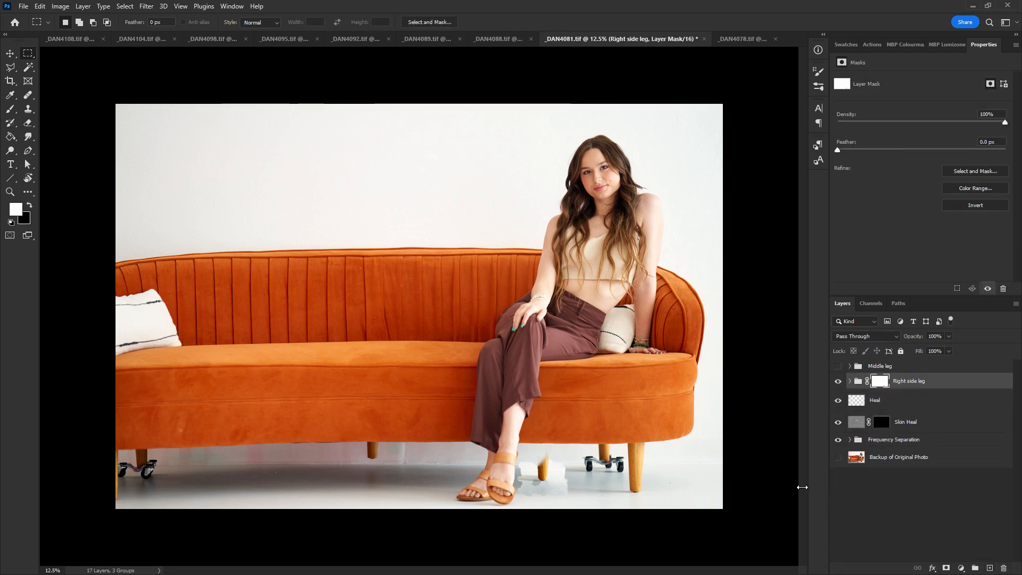
left_click_drag(584, 483, 643, 483)
key("ctrl+plus")
key("ctrl+plus")
left_click_drag(692, 429, 438, 175)
left_click(226, 7)
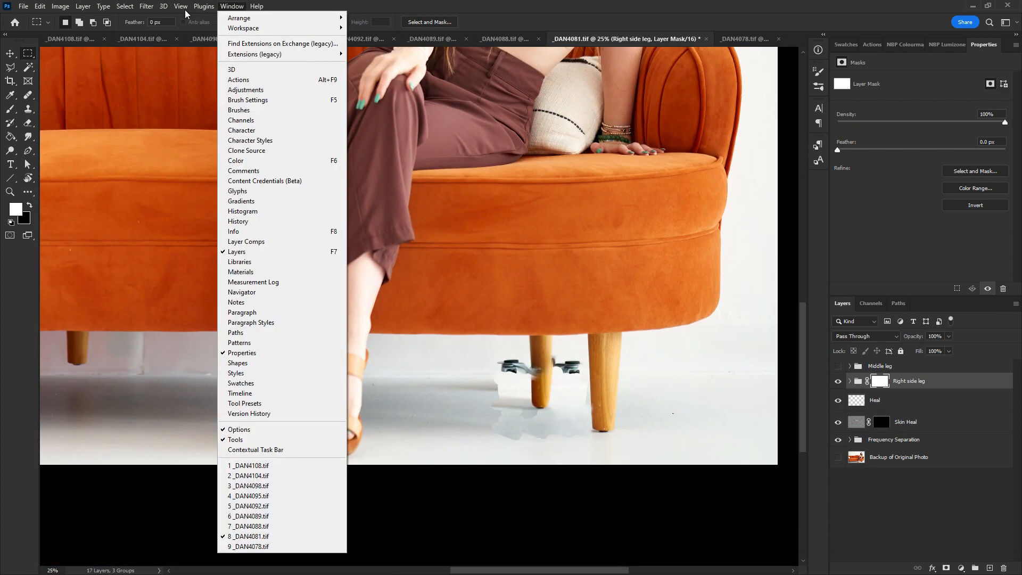
left_click(209, 258)
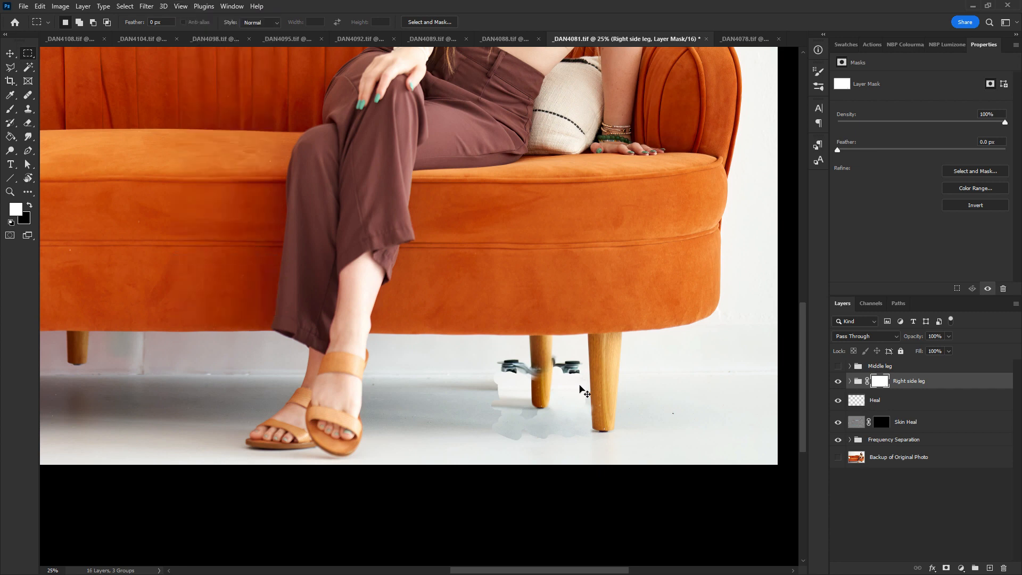
mouse_move(559, 397)
left_mouse_down()
mouse_move(556, 343)
mouse_move(555, 386)
mouse_move(573, 372)
left_mouse_up()
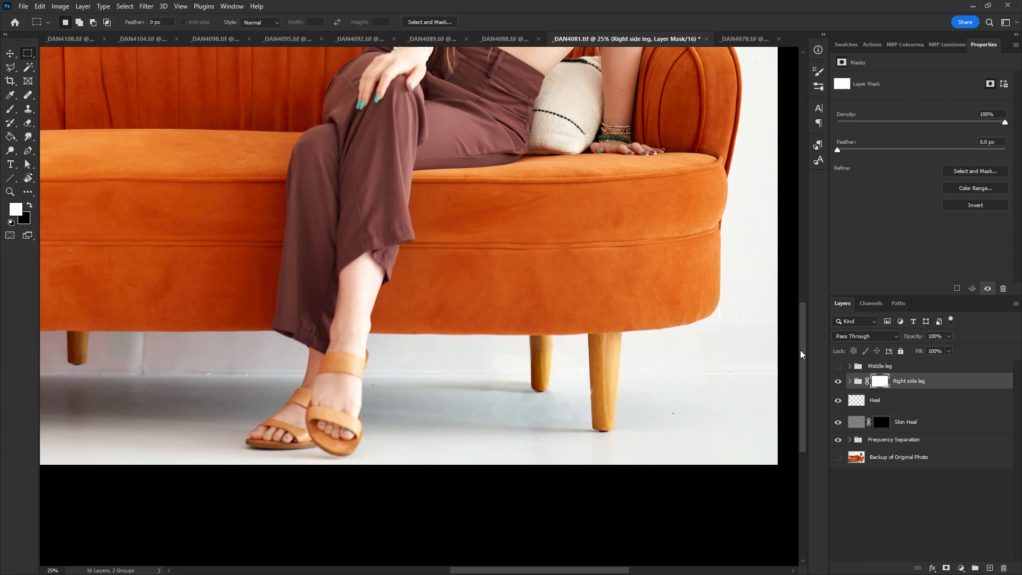
Step: Paint black on the Right side leg group's mask with a soft 200 px brush to blend the patch beside the rear leg
key("b")
key("x")
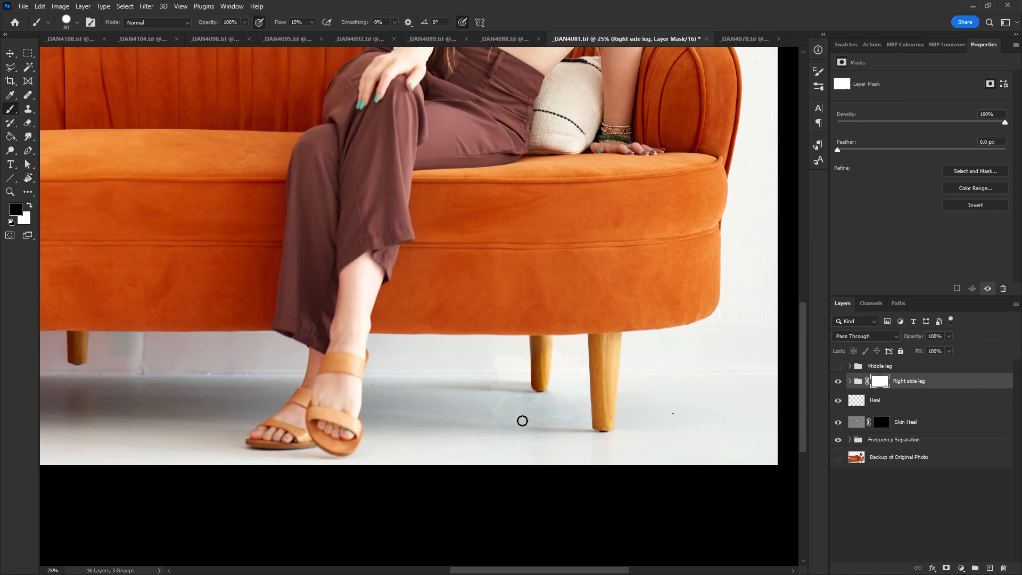
key("bracketright")
key("bracketright")
key("bracketright")
key("bracketright")
key("bracketright")
right_click(507, 388)
left_click(575, 272)
left_click(496, 402)
key("bracketright")
key("bracketright")
key("bracketright")
key("bracketright")
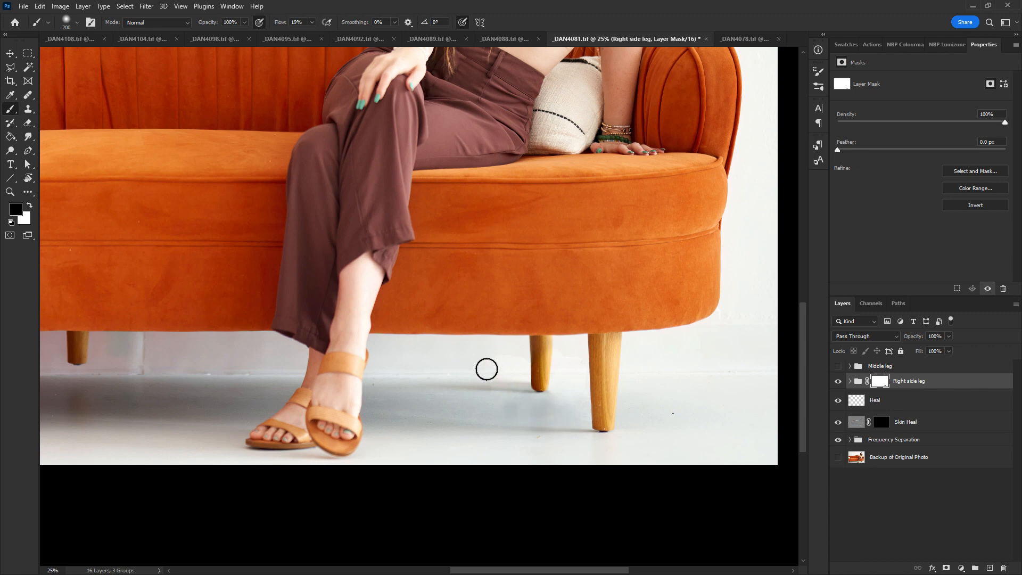
left_click_drag(496, 375, 493, 386)
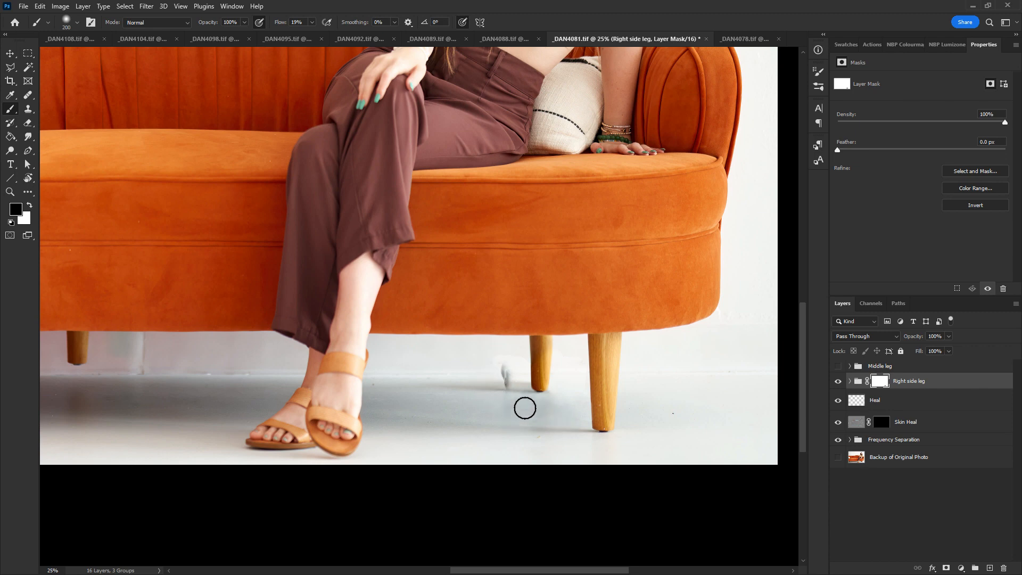
Step: Restore the overpainted mask spot beside the rear leg in white with a 100 px brush, undoing the extra black stroke
key("bracketleft")
key("bracketleft")
key("x")
key("bracketleft")
key("bracketleft")
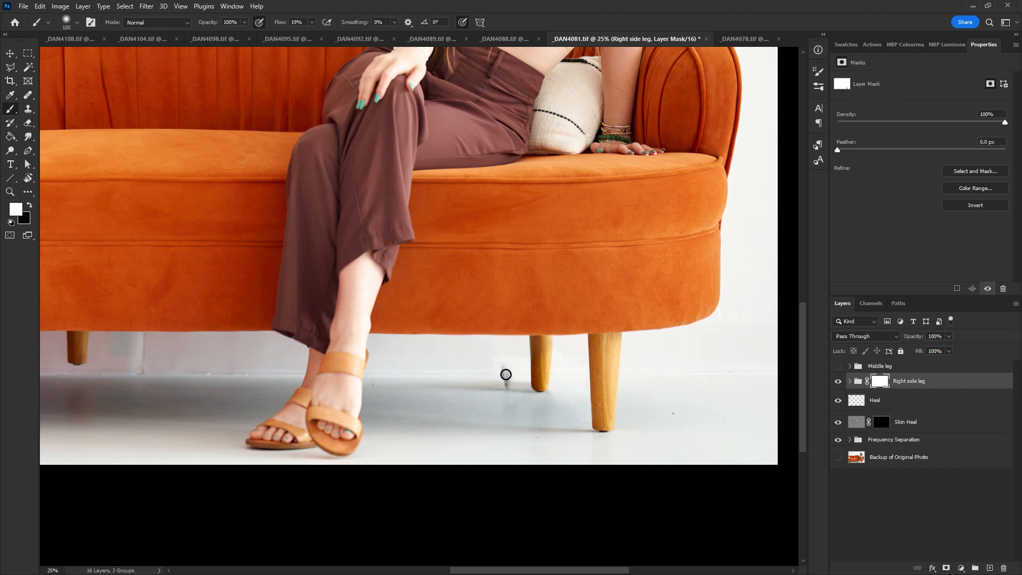
left_click_drag(507, 374, 507, 378)
key("x")
left_click_drag(502, 363, 507, 386)
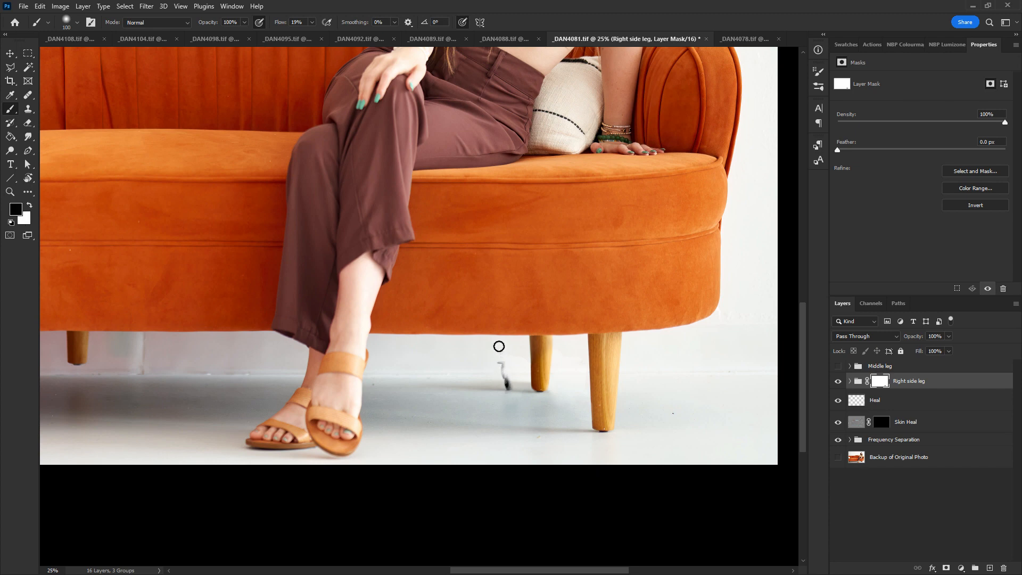
key("x")
key("ctrl+z")
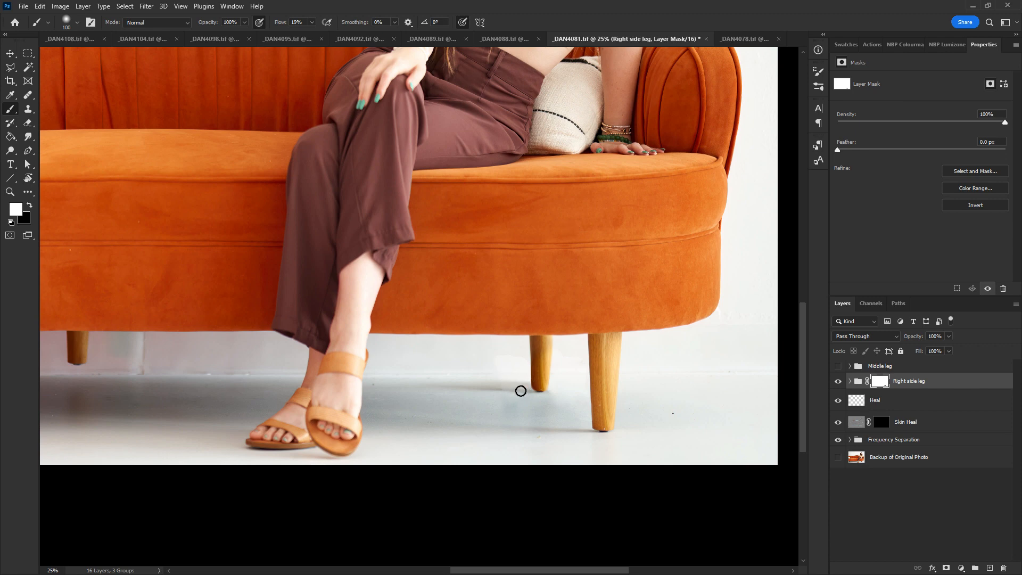
key("x")
key("x")
Step: Add a new layer above the Right side leg group and heal the marks on the right front leg with a 20 px Healing Brush
left_click(990, 568)
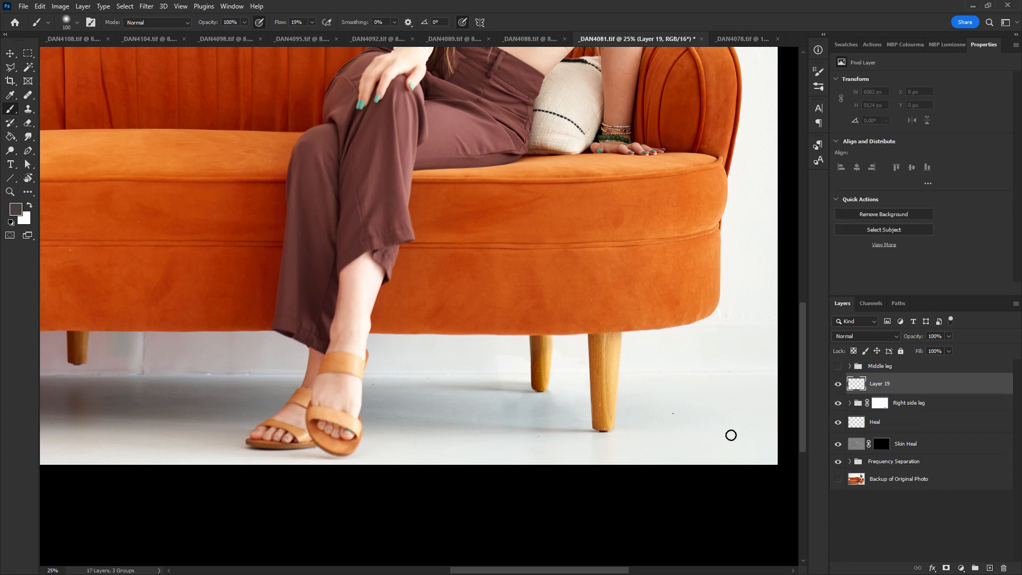
key("bracketleft")
key("bracketleft")
key("bracketleft")
key("bracketleft")
left_click(29, 96)
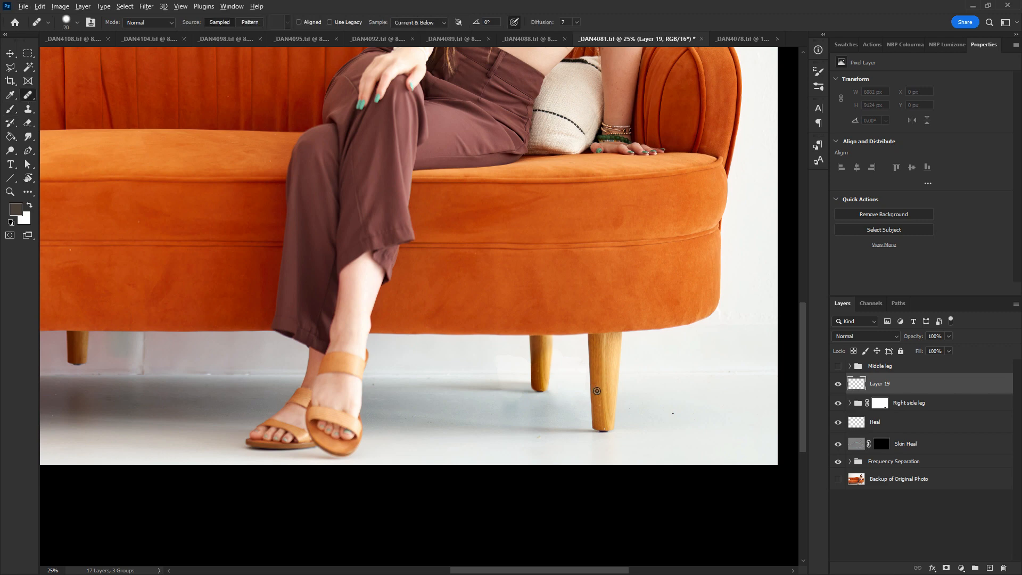
left_click(603, 422)
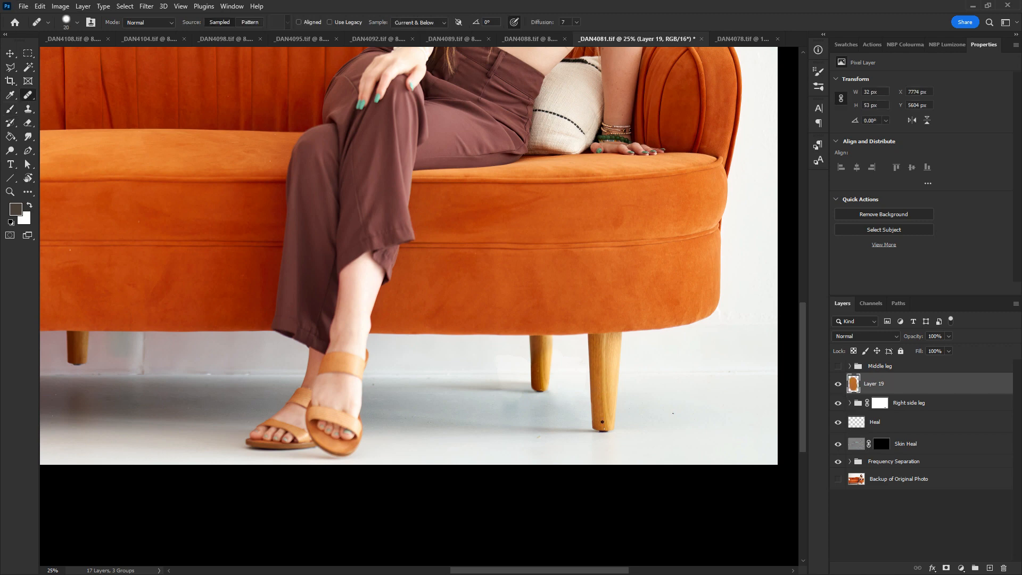
left_click_drag(604, 429, 613, 392)
Step: Show the Middle leg group and move it down so the sofa's middle leg extends further onto the floor
left_click_drag(342, 363, 599, 384)
left_click(839, 367)
left_click(881, 366)
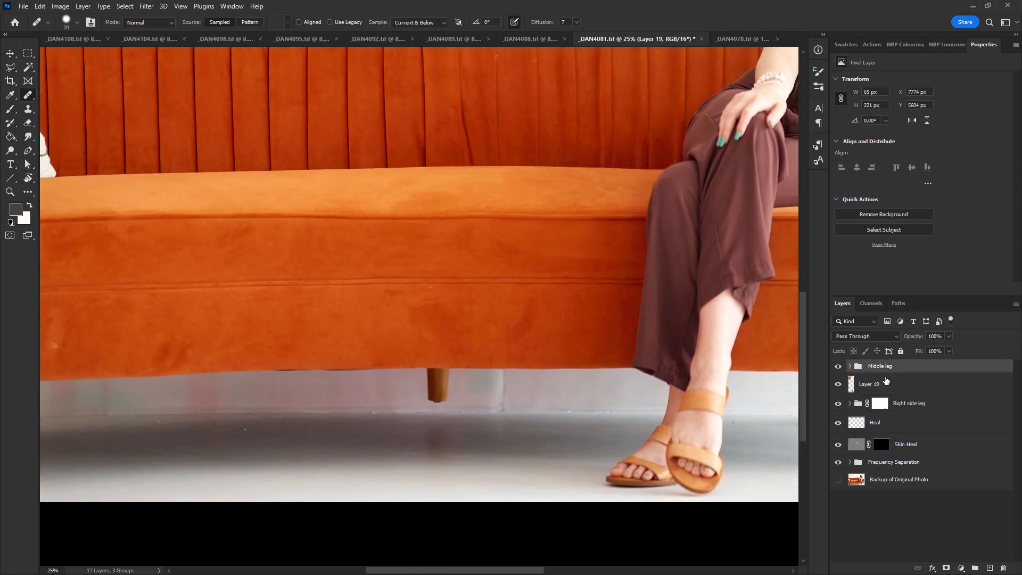
left_click_drag(512, 440, 440, 416)
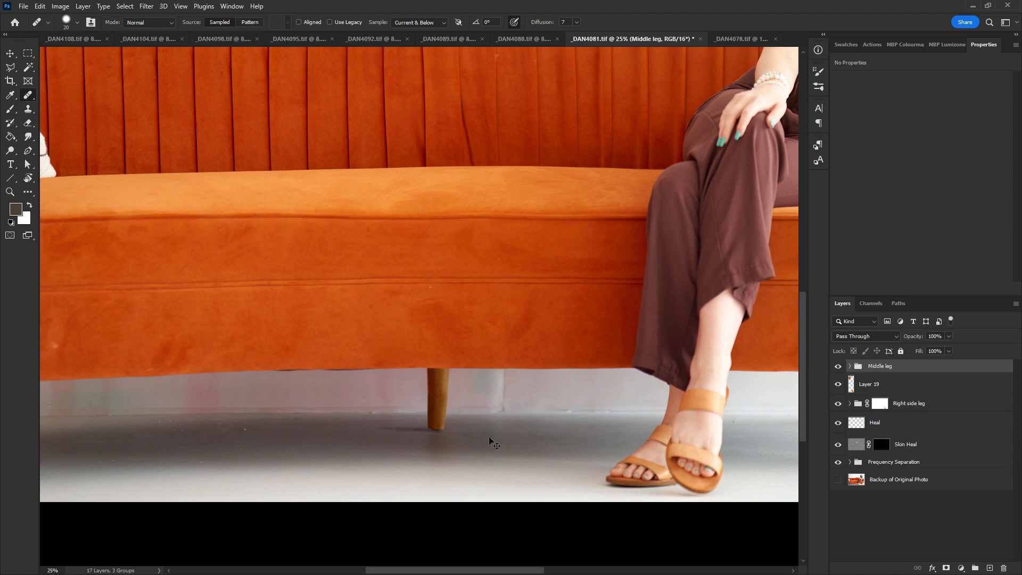
Step: Display the rulers and check how the sofa legs line up across the whole photo
key("ctrl+minus")
key("ctrl+minus")
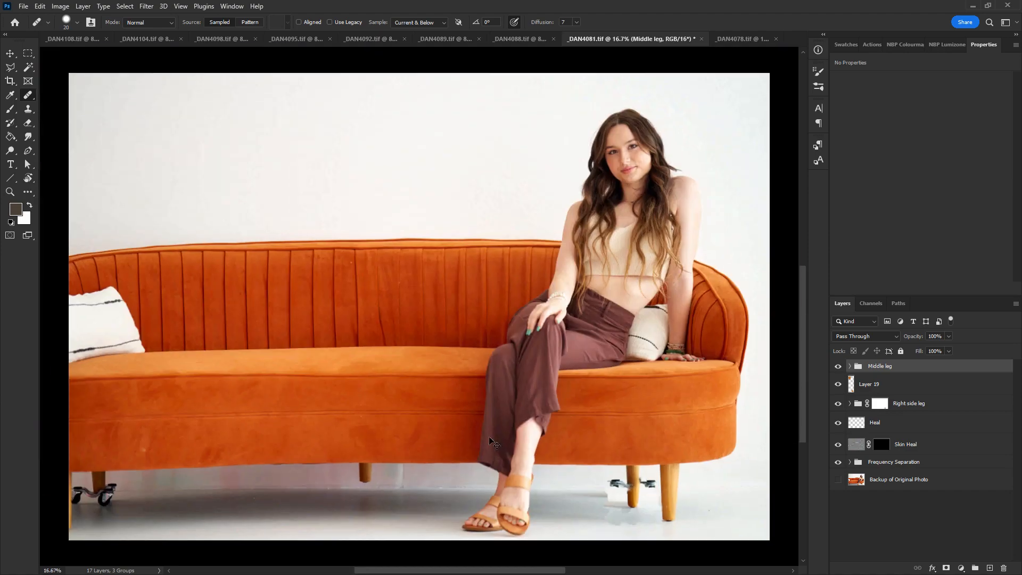
key("ctrl+r")
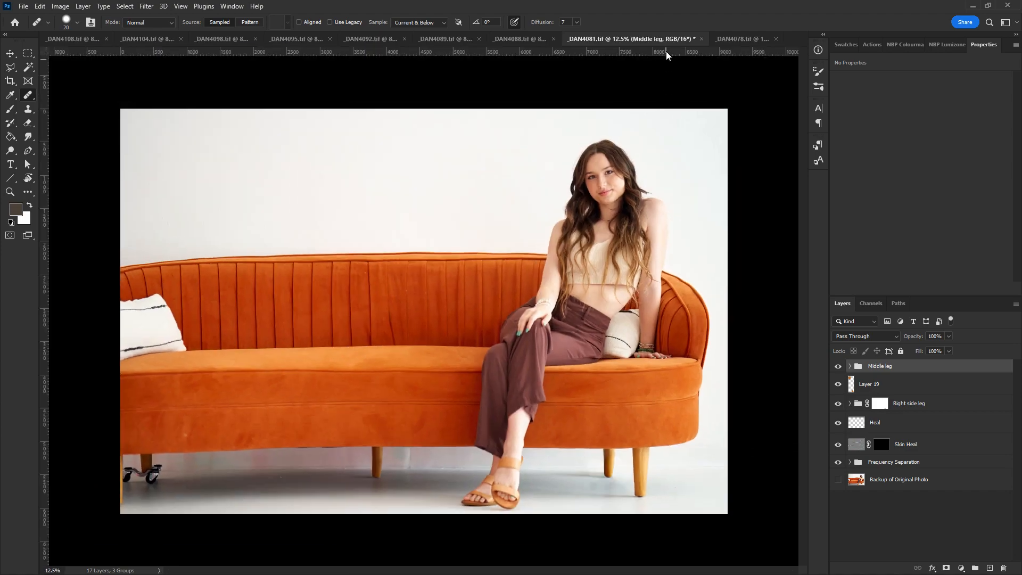
mouse_move(667, 51)
left_mouse_down()
mouse_move(673, 484)
mouse_move(684, 51)
left_mouse_up()
Step: Expand the Middle leg group and add a new layer above Layer 17 inside it
key("ctrl+plus")
key("ctrl+plus")
left_click_drag(465, 499, 598, 282)
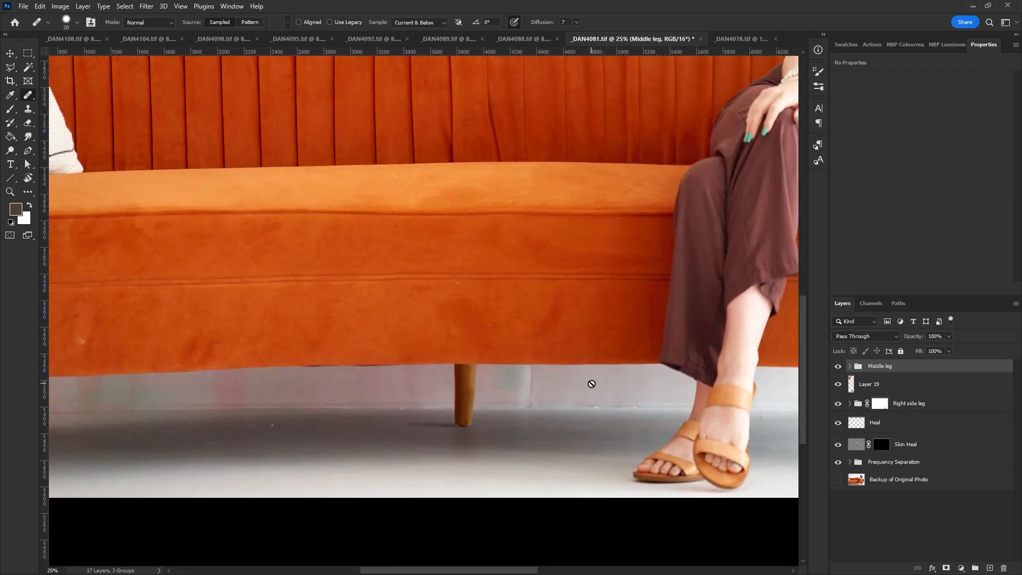
left_click(850, 367)
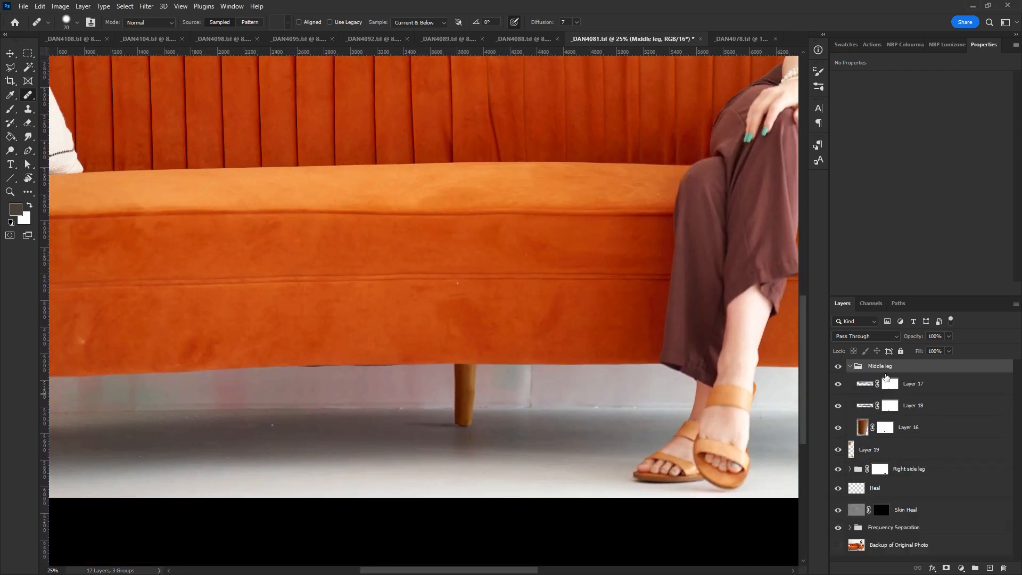
left_click(914, 388)
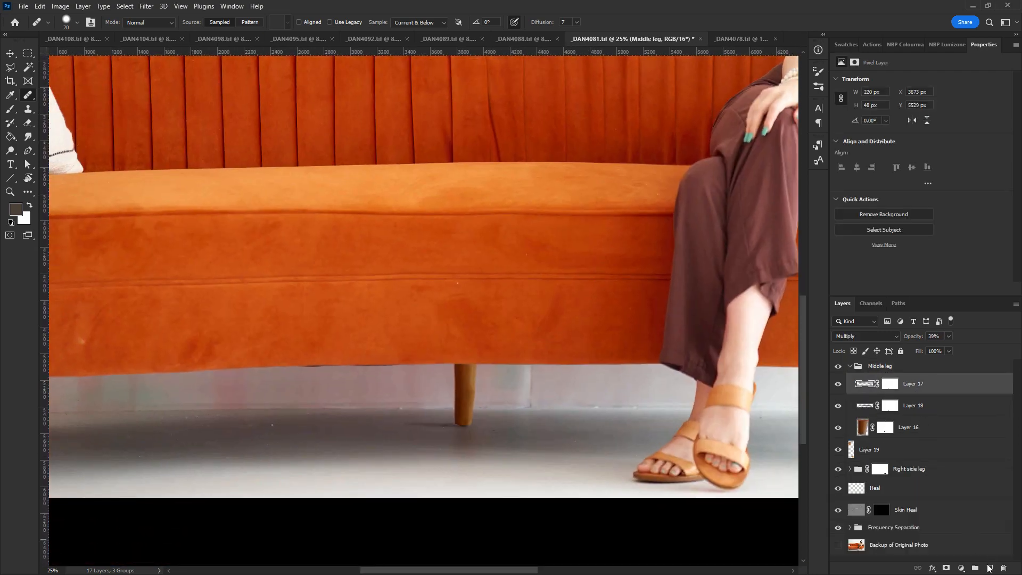
left_click(990, 567)
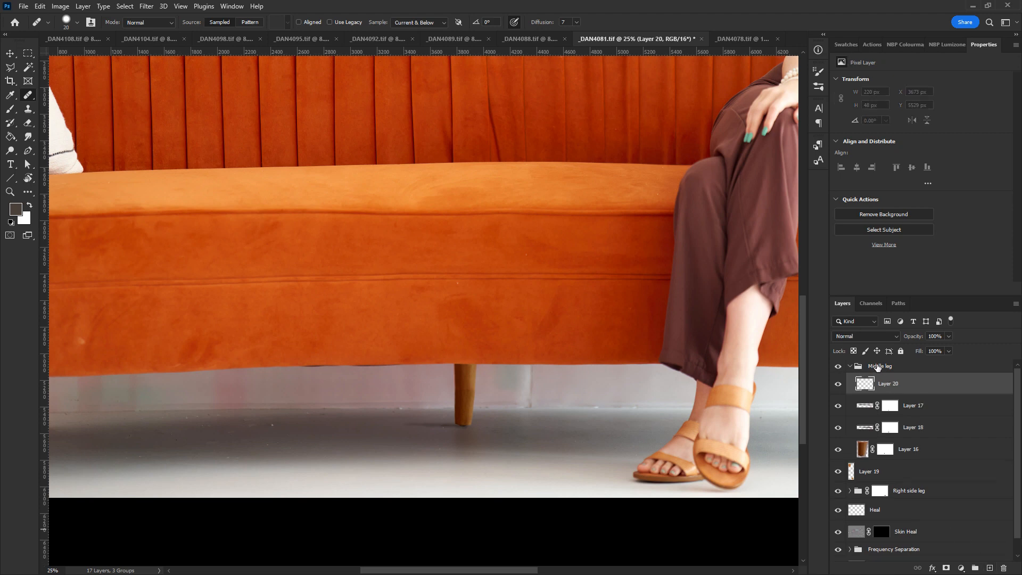
Step: Heal the blemishes along the wooden middle leg with a 30 px Healing Brush and collapse the Middle leg group
key("ctrl+plus")
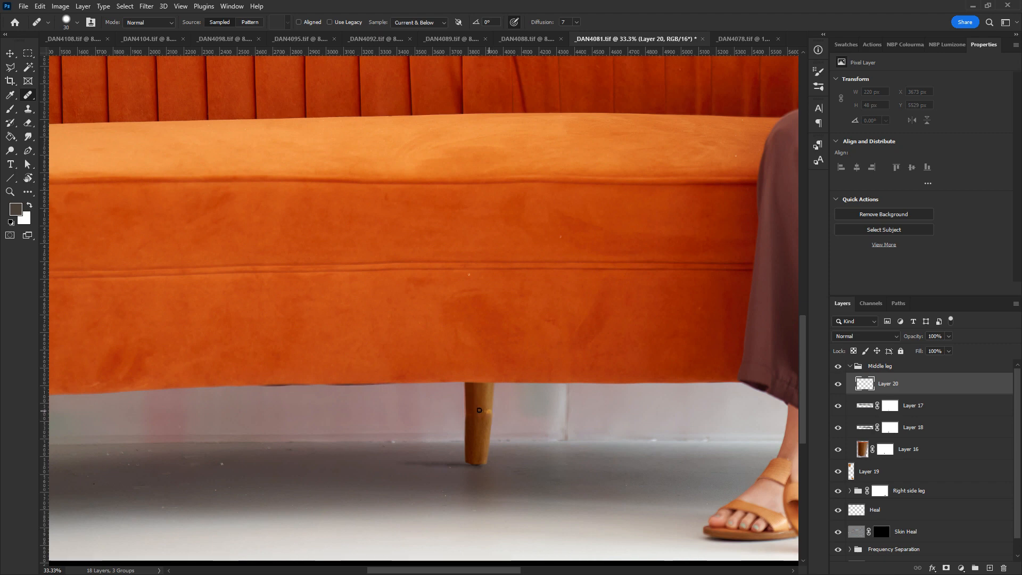
key("bracketright")
mouse_move(484, 418)
left_mouse_down()
mouse_move(484, 426)
mouse_move(471, 415)
left_mouse_up()
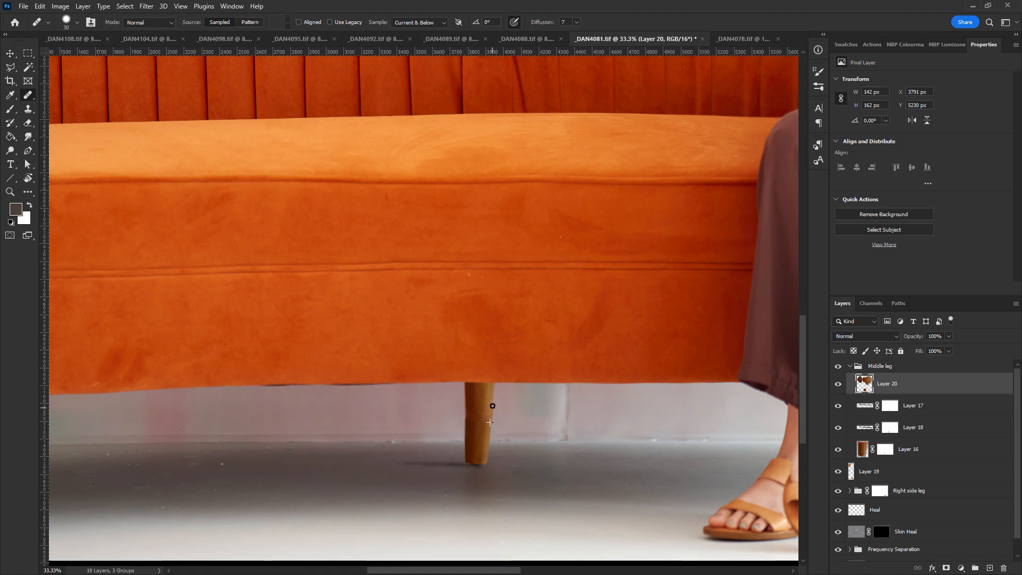
left_click_drag(490, 409, 484, 428)
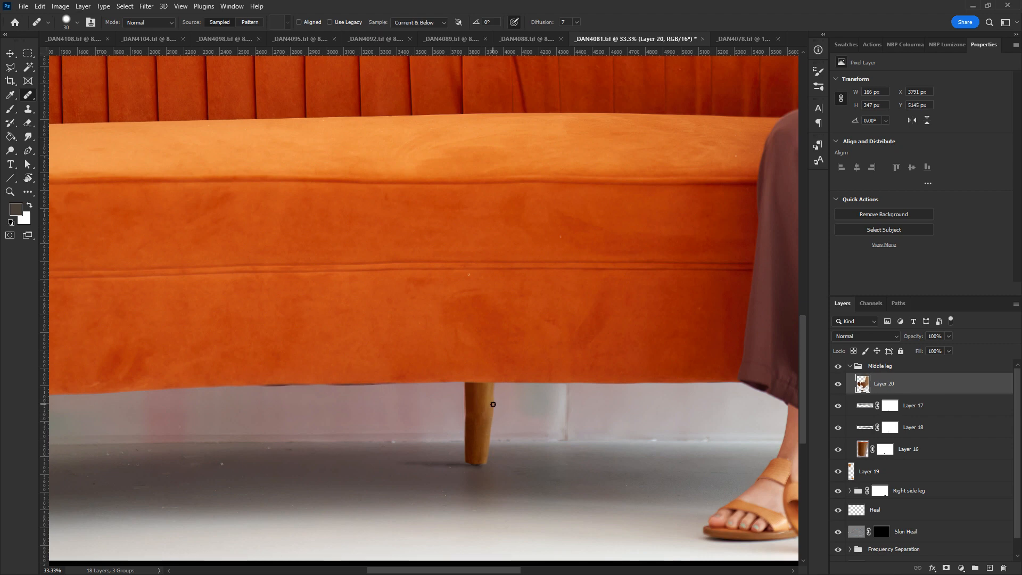
mouse_move(492, 412)
left_mouse_down()
mouse_move(494, 390)
mouse_move(486, 437)
left_mouse_up()
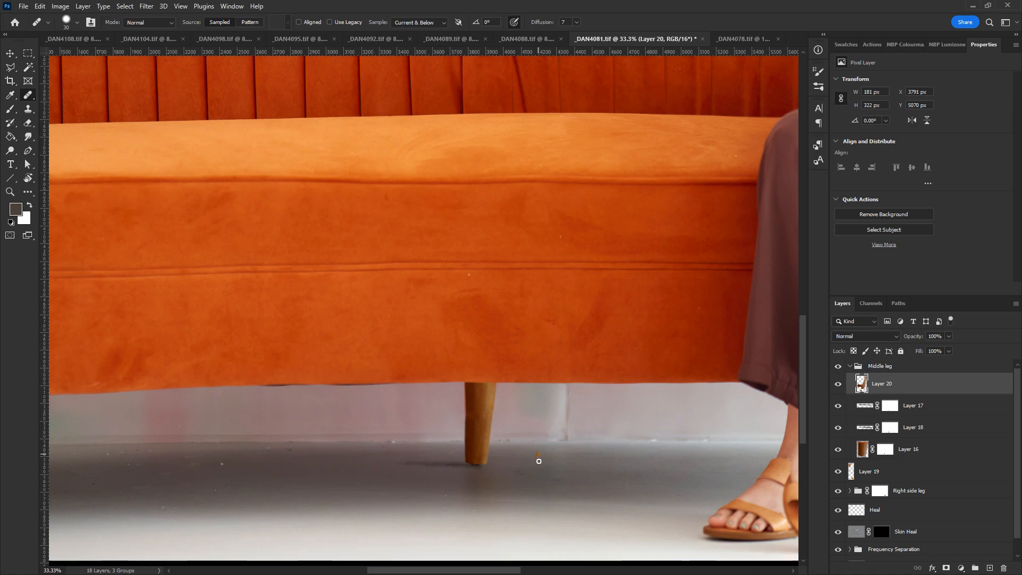
scroll(582, 358, "down", 3)
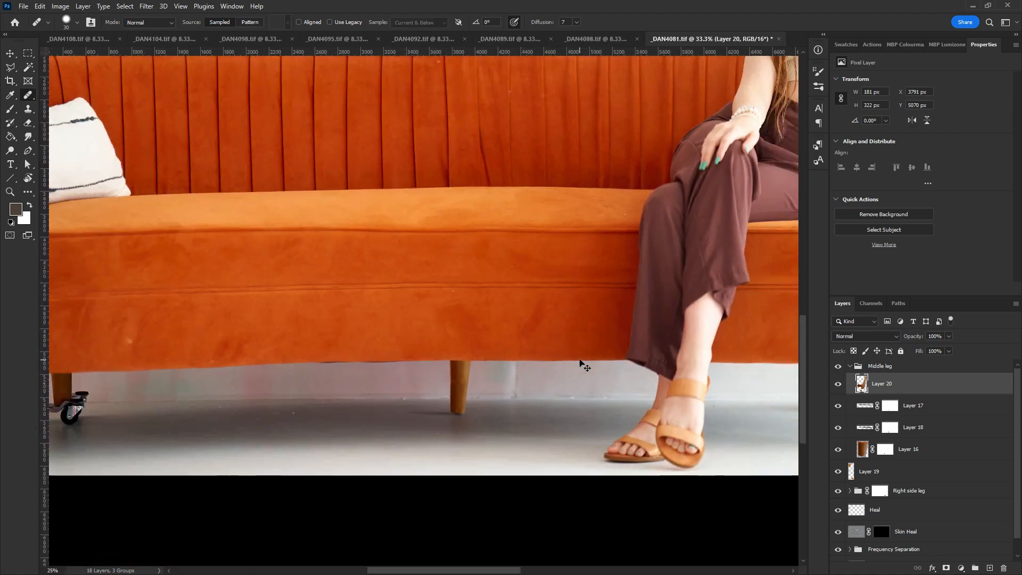
scroll(582, 363, "down", 1)
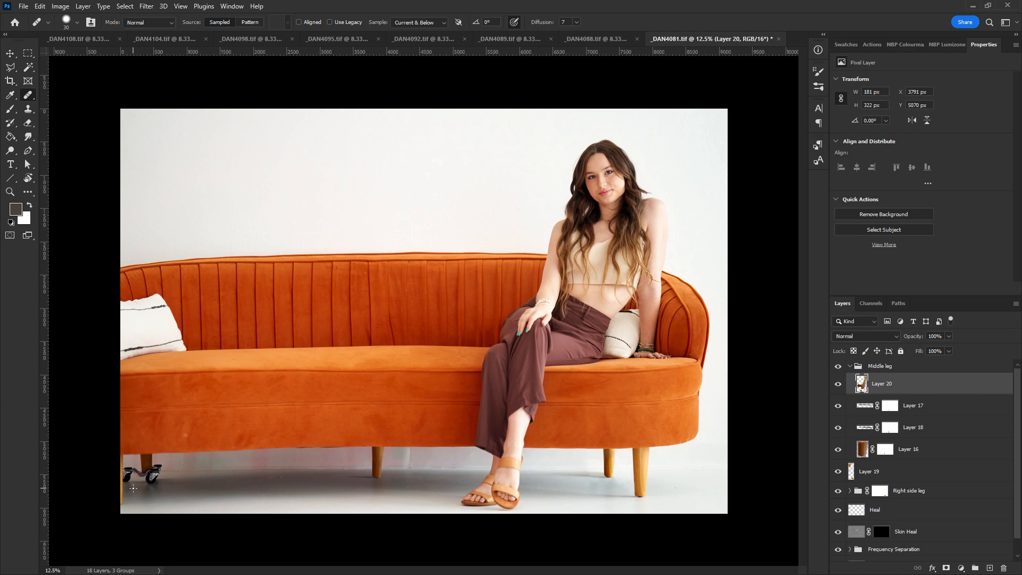
left_click(850, 366)
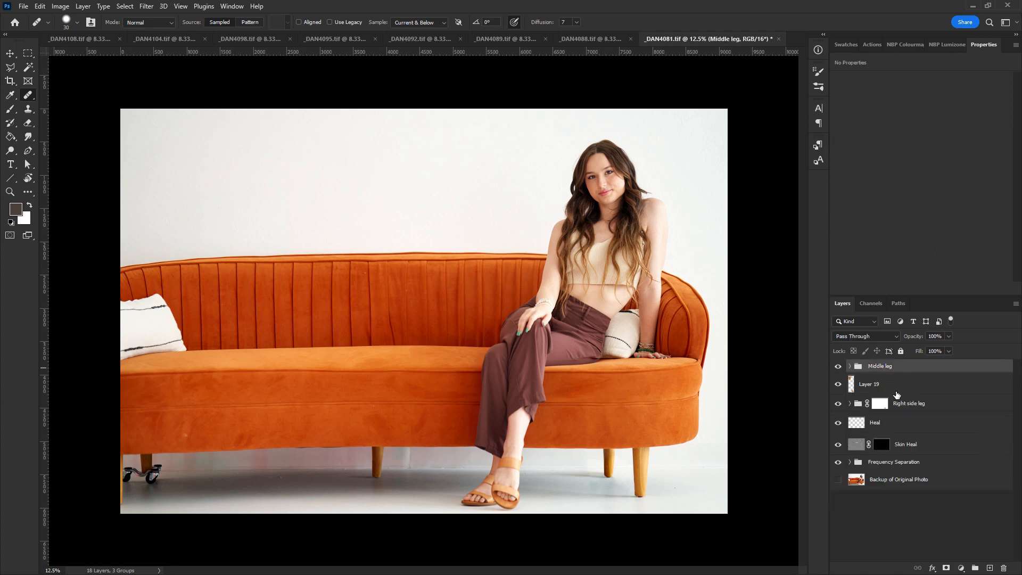
Step: Create a new group above the Middle leg group and name it "Left side leg"
left_click(975, 566)
double_click(877, 366)
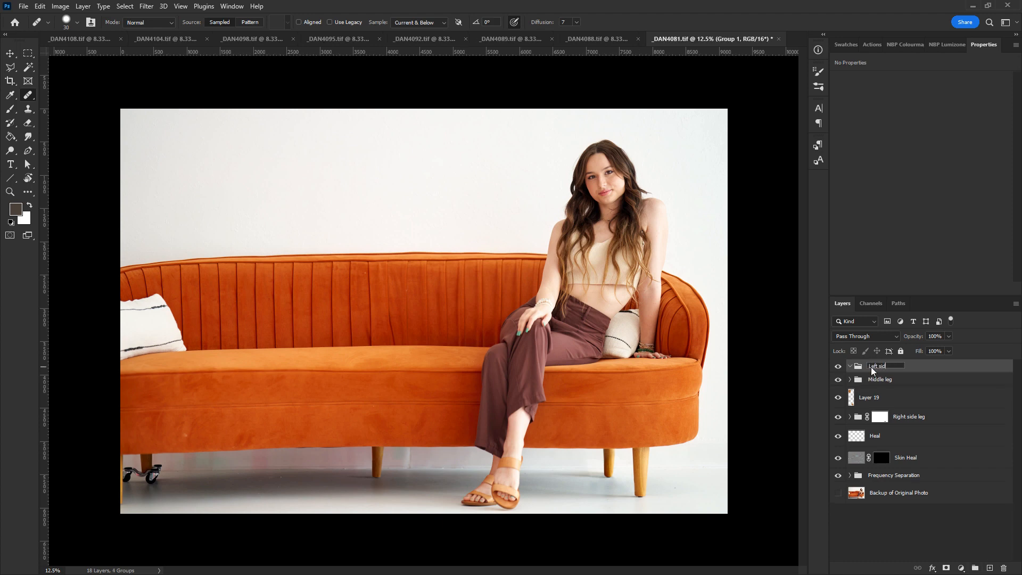
type("Left side leg")
key("Return")
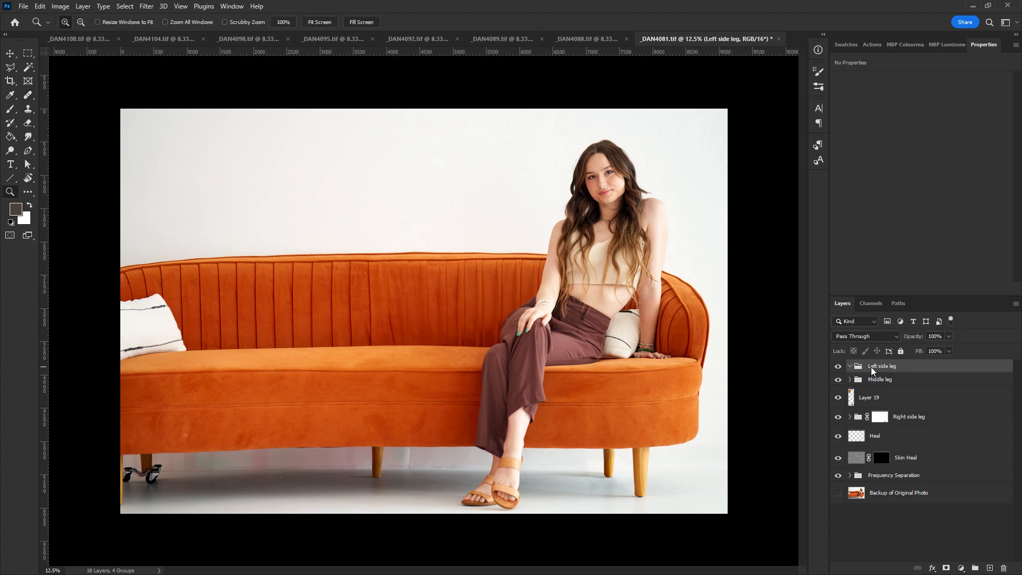
Step: Inspect the sofa's left end with its caster wheels and delete the empty Left side leg group
key("ctrl+plus")
key("ctrl+plus")
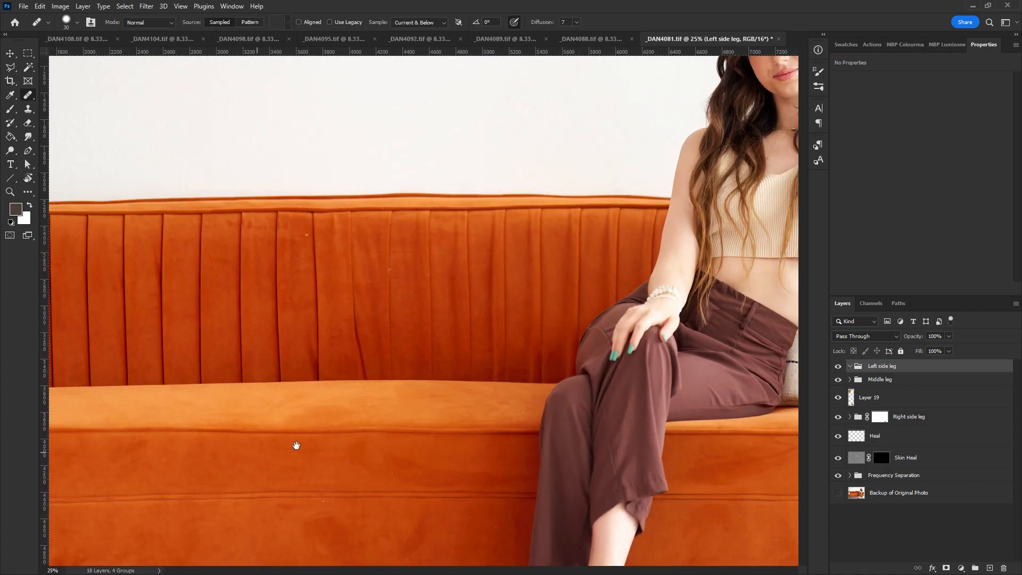
left_click_drag(295, 446, 778, 308)
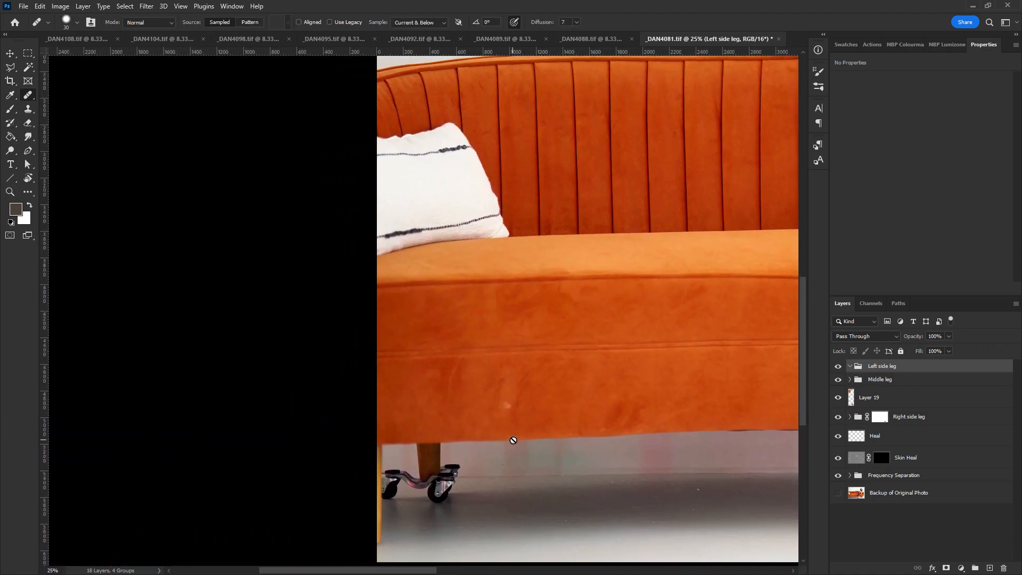
key("ctrl+minus")
key("ctrl+minus")
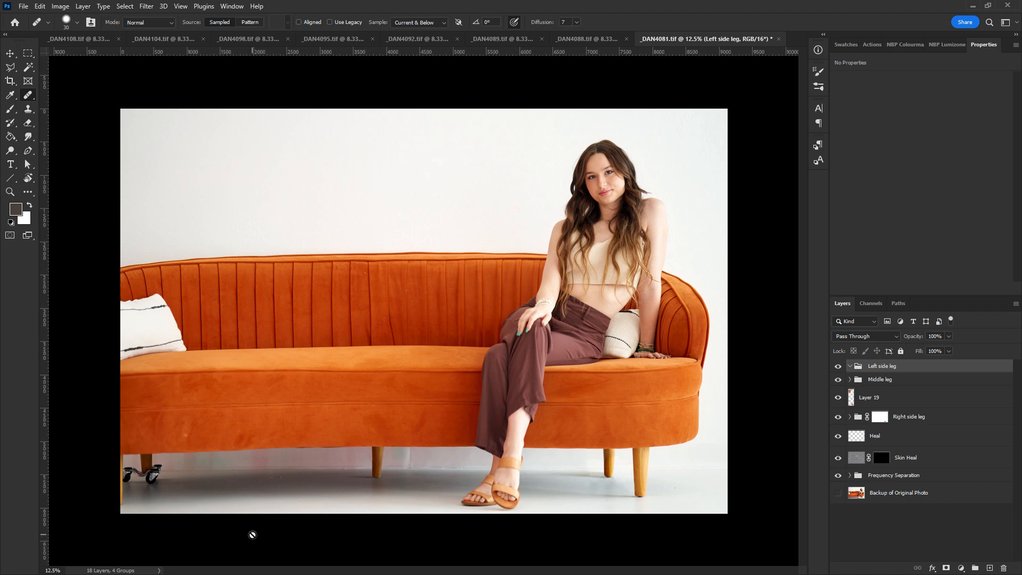
key("m")
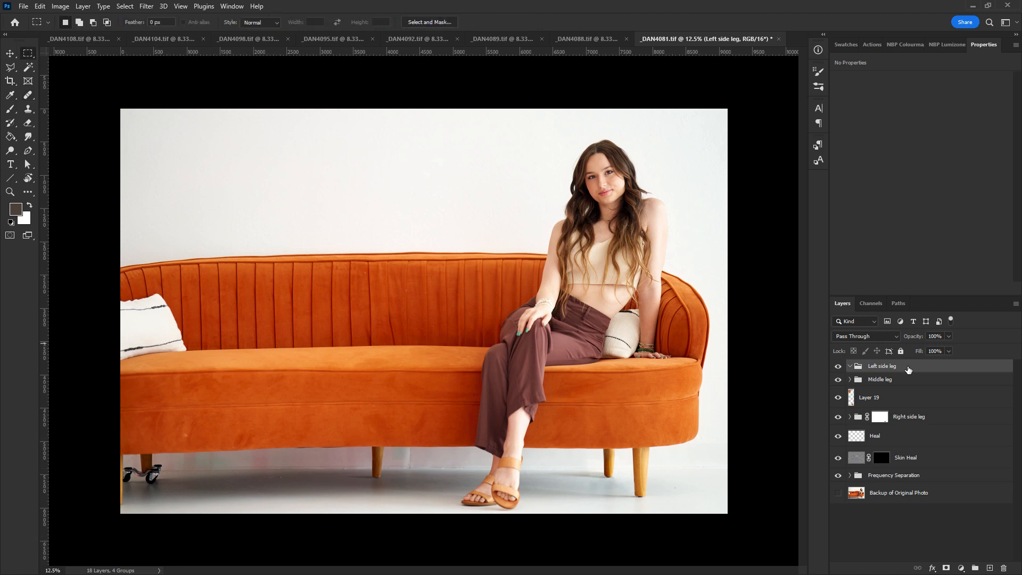
left_click_drag(905, 366, 1004, 569)
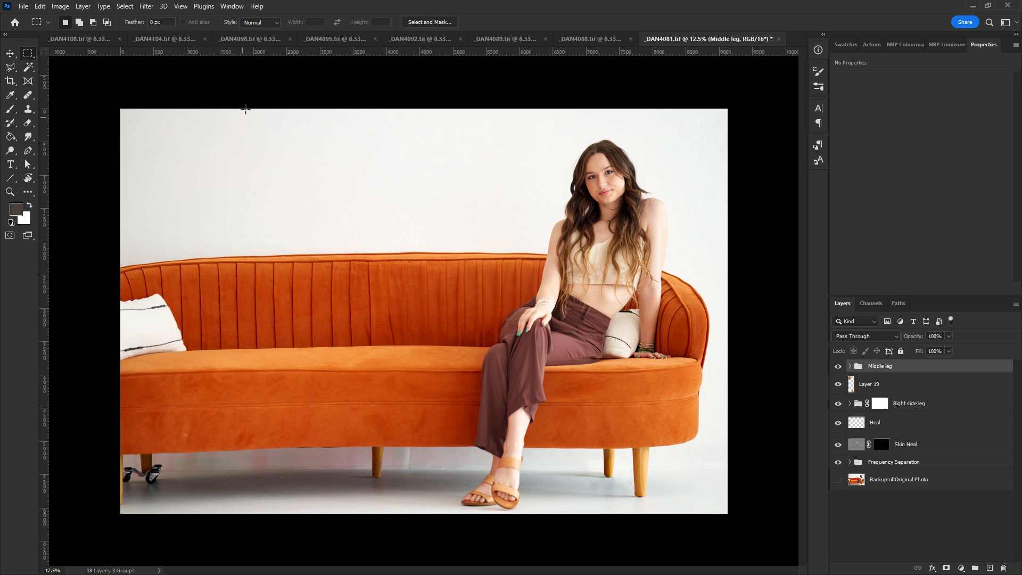
Step: Close _DAN4081.tif and save its changes
left_click_drag(254, 113, 718, 509)
key("ctrl+w")
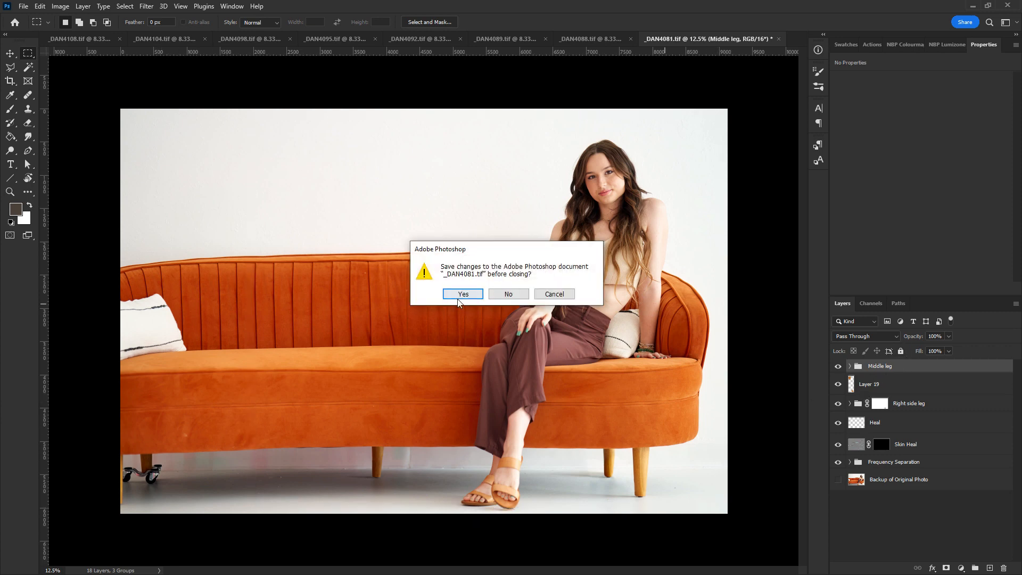
left_click(464, 294)
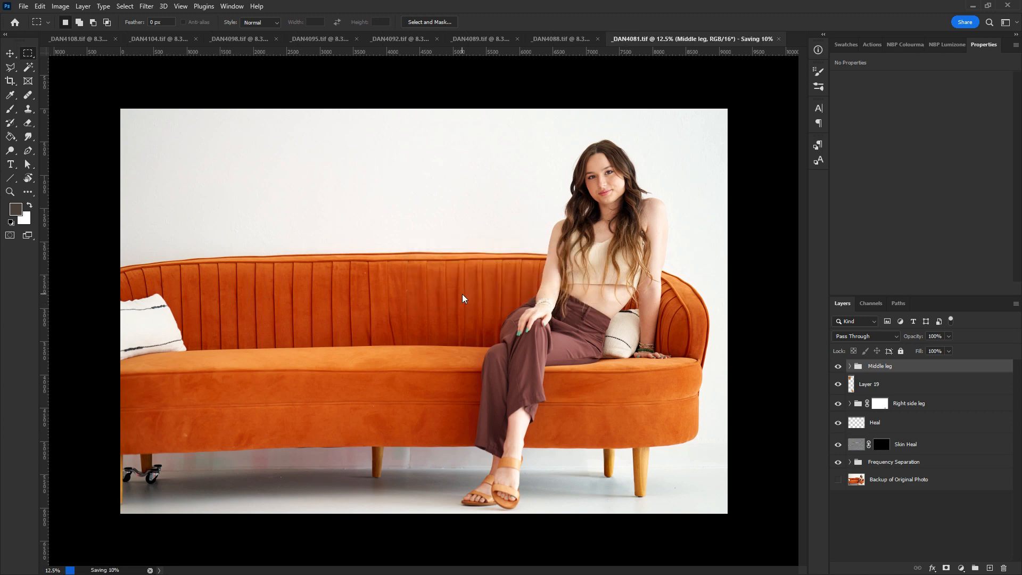
Step: Switch to _DAN4088.tif, collapse its Frequency Separation group and select the Heal layer
left_click(567, 39)
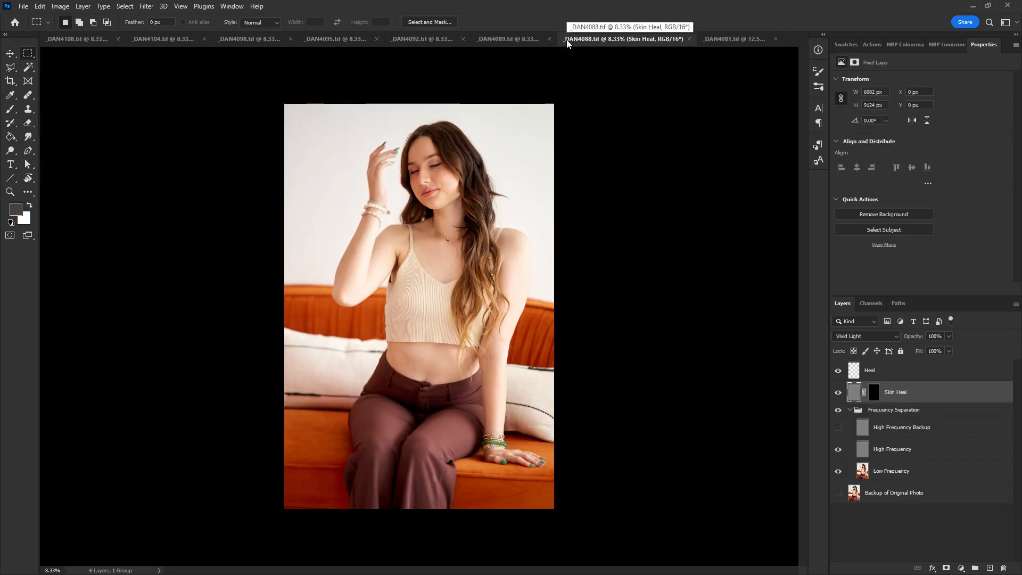
left_click(851, 411)
left_click(850, 412)
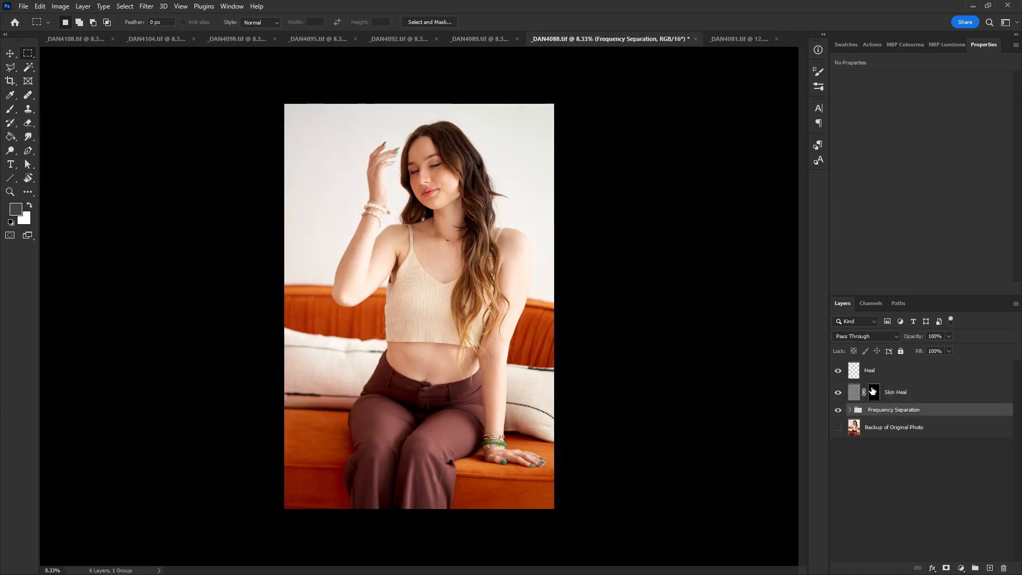
left_click(873, 375)
Step: Paint white on the Skin Heal mask over the cheek below the closed eye with a 90 px brush at 19% flow
key("z")
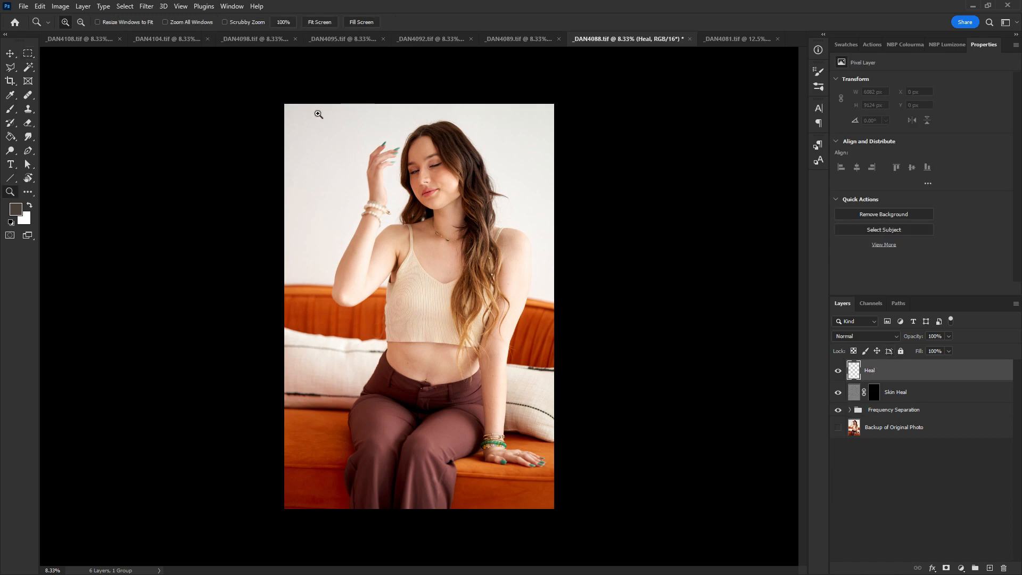
left_click_drag(314, 109, 580, 450)
left_click_drag(468, 202, 506, 340)
left_click(455, 276)
left_click(465, 280)
left_click(467, 281)
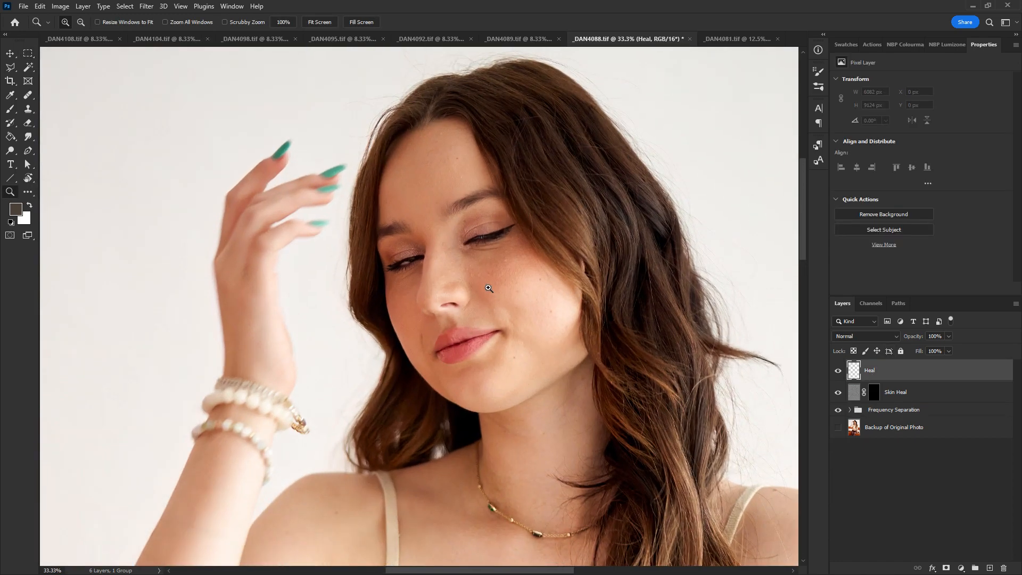
left_click(874, 392)
key("d")
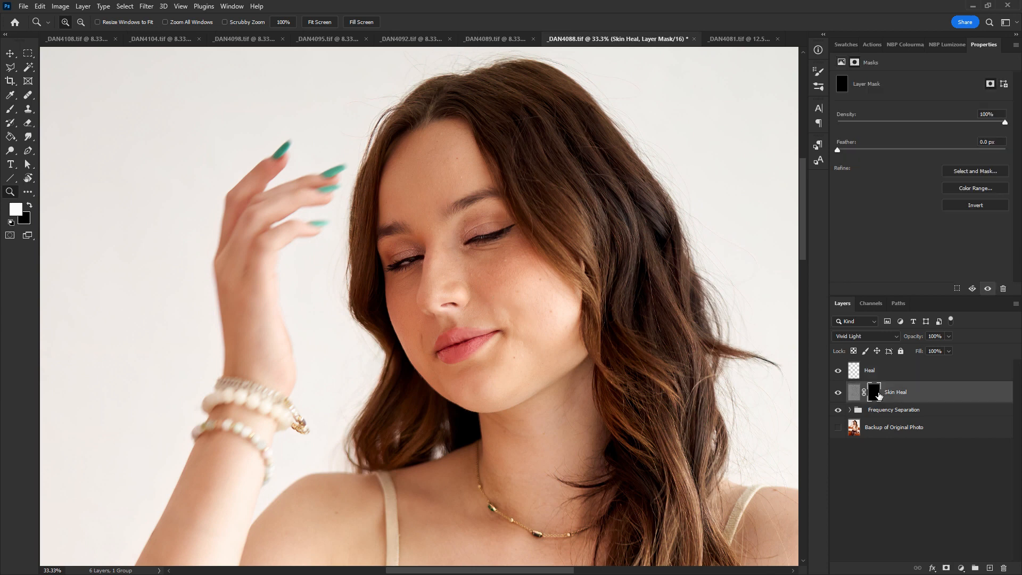
key("b")
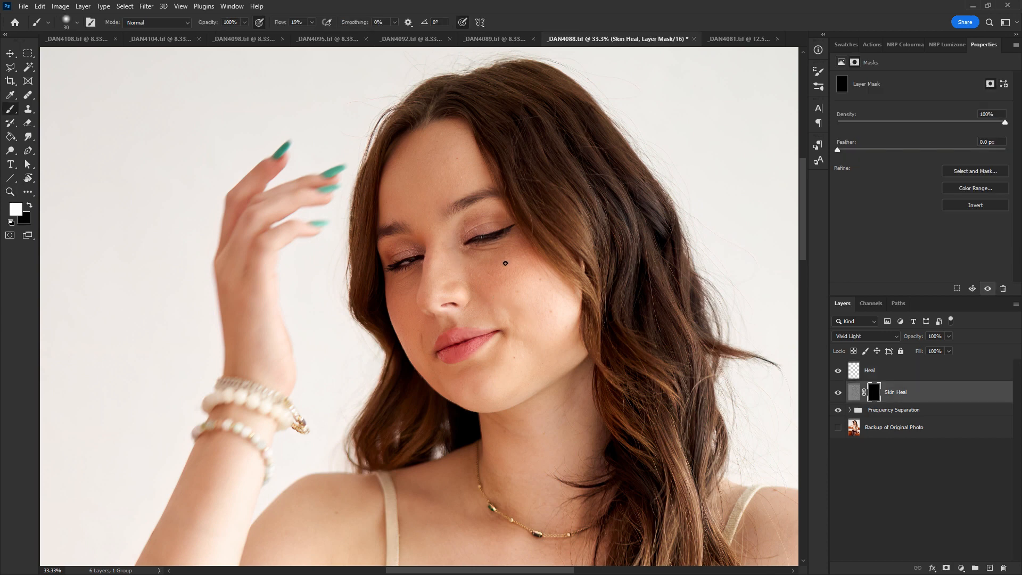
key("bracketright")
key("bracketright")
key("bracketright")
left_click_drag(32, 96, 69, 118)
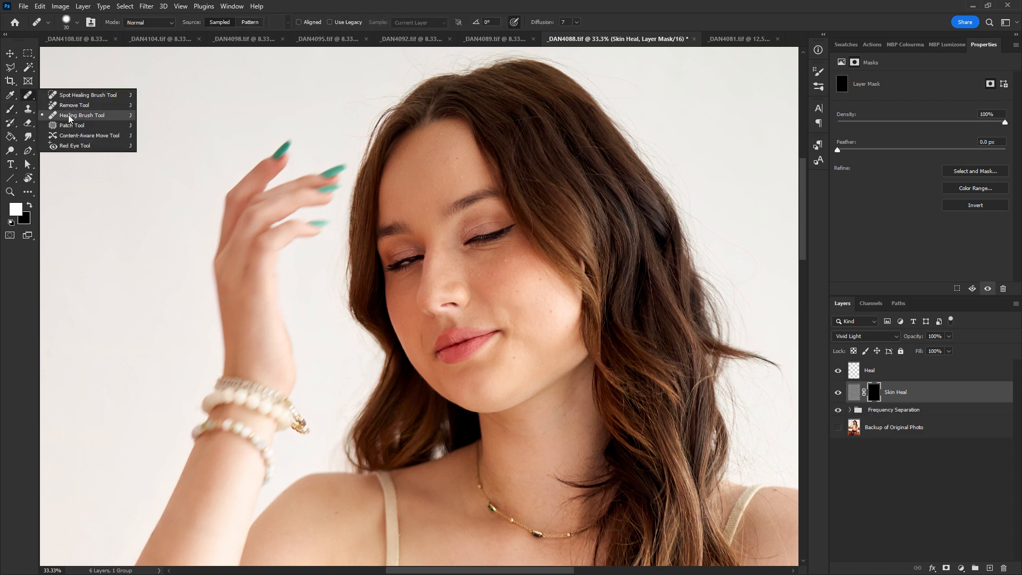
left_click(10, 110)
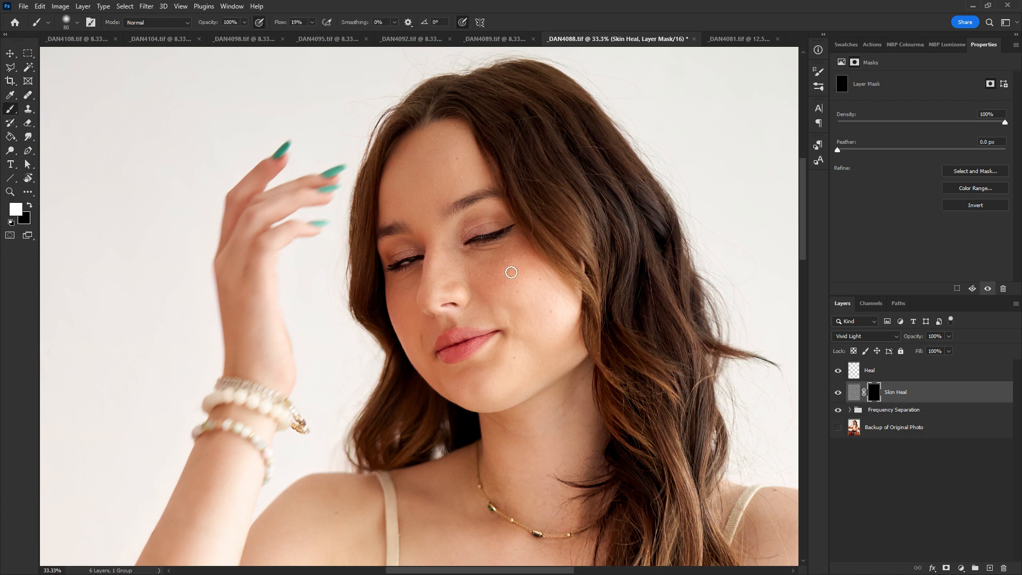
key("bracketright")
mouse_move(510, 283)
left_mouse_down()
mouse_move(465, 269)
mouse_move(502, 287)
mouse_move(515, 258)
left_mouse_up()
left_click_drag(544, 406, 534, 474)
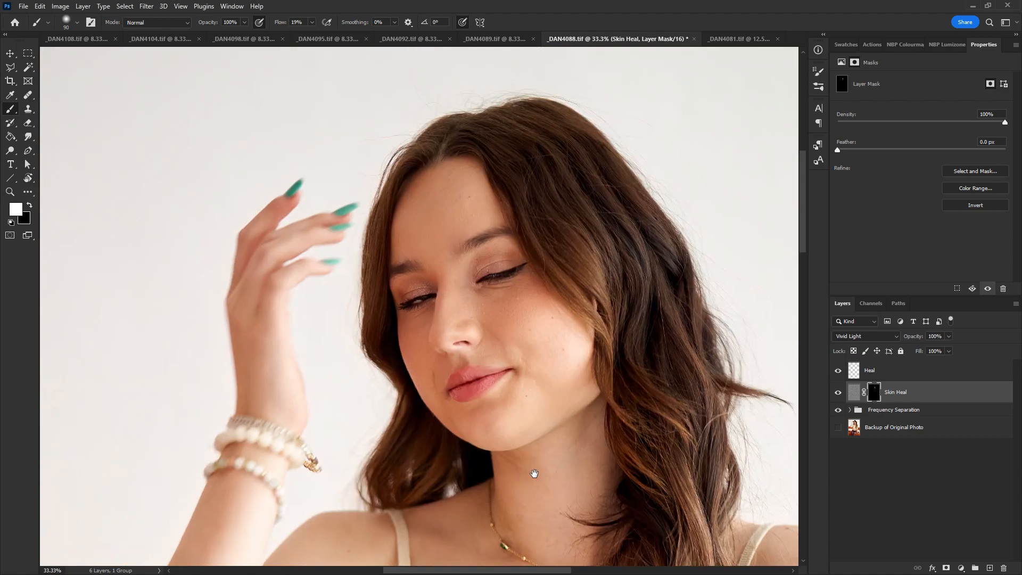
Step: On the Heal layer, cover the light gaps in both closed eyes using a 20 px Clone Stamp at 67% opacity
key("ctrl+minus")
key("ctrl+minus")
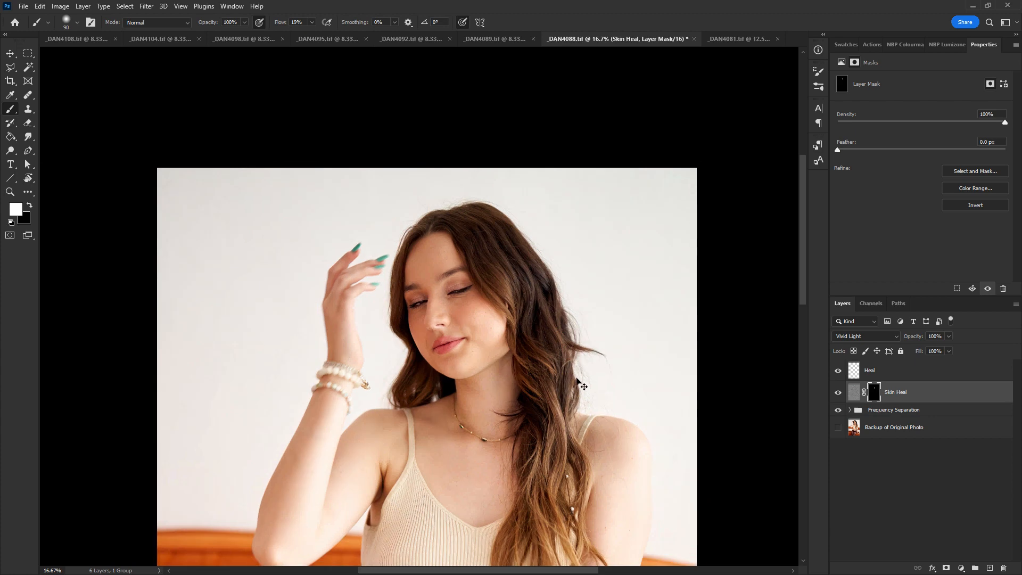
key("ctrl+plus")
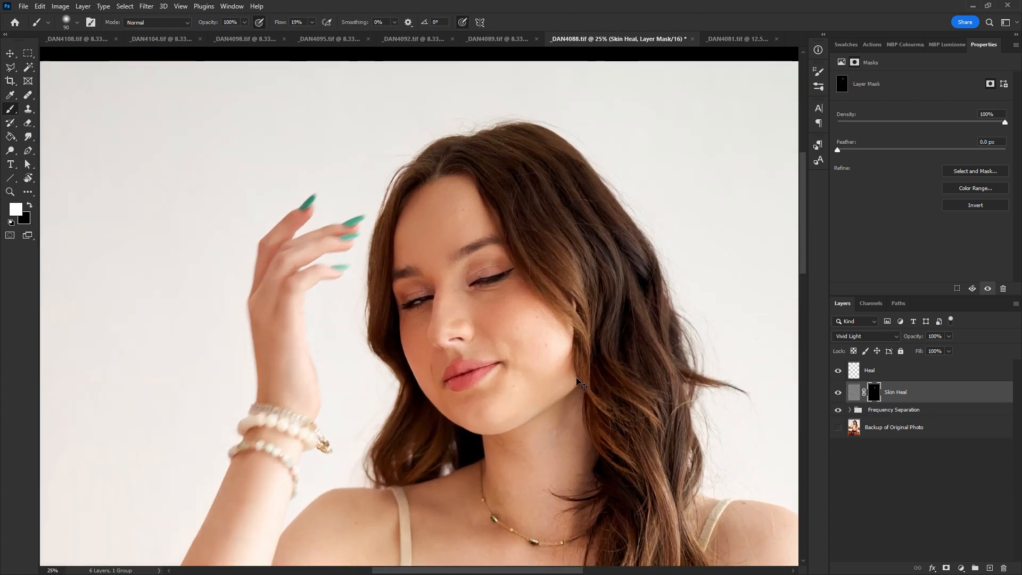
left_click(903, 373)
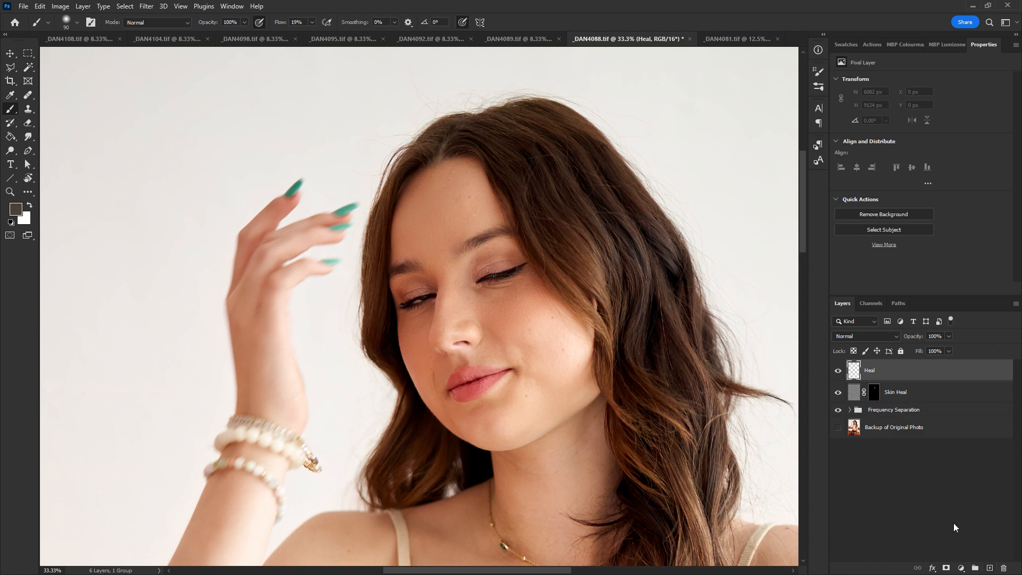
key("bracketleft")
key("bracketleft")
key("bracketleft")
key("ctrl+plus")
key("r")
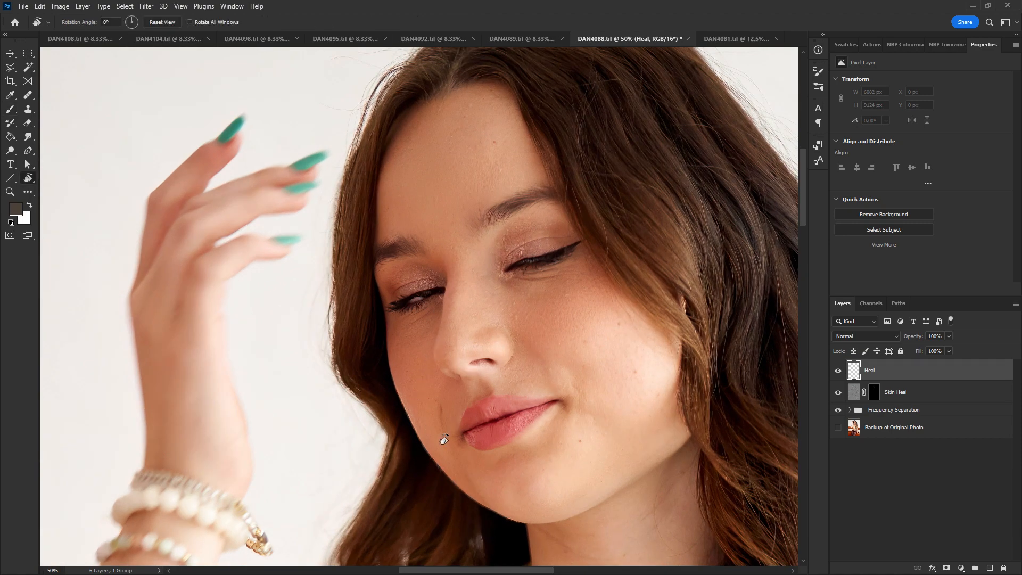
left_click_drag(443, 440, 525, 414)
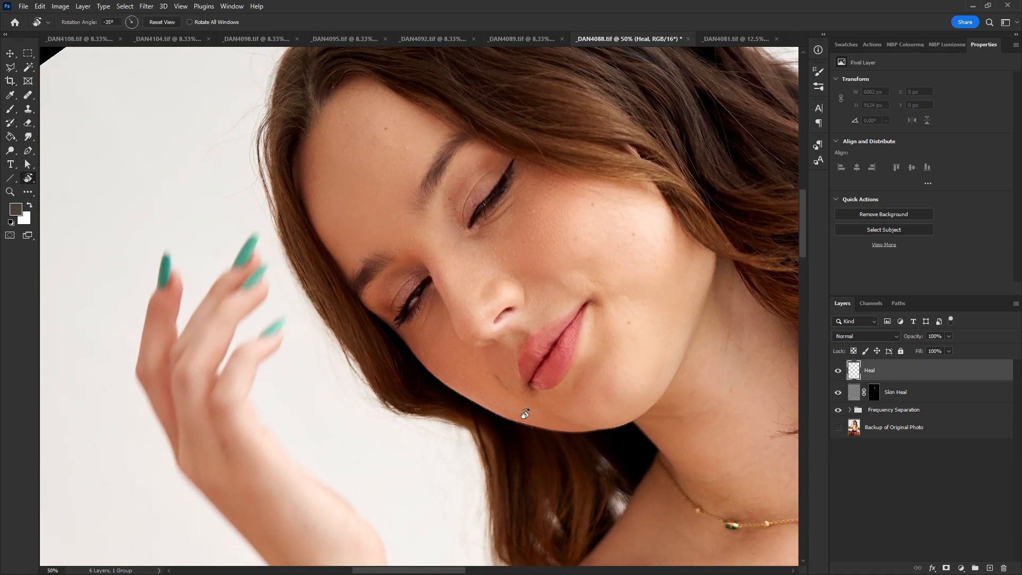
key("s")
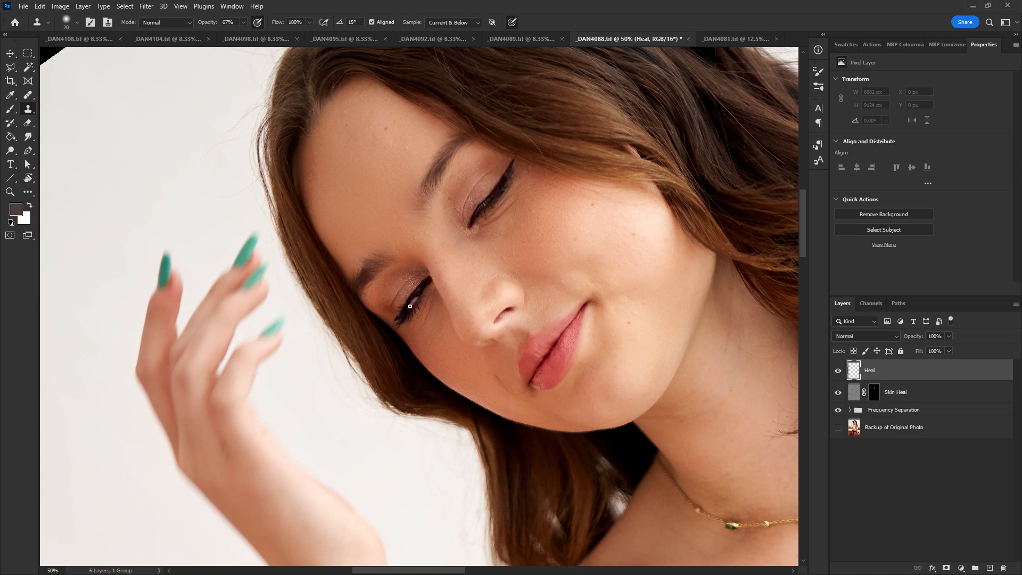
left_click_drag(416, 295, 405, 308)
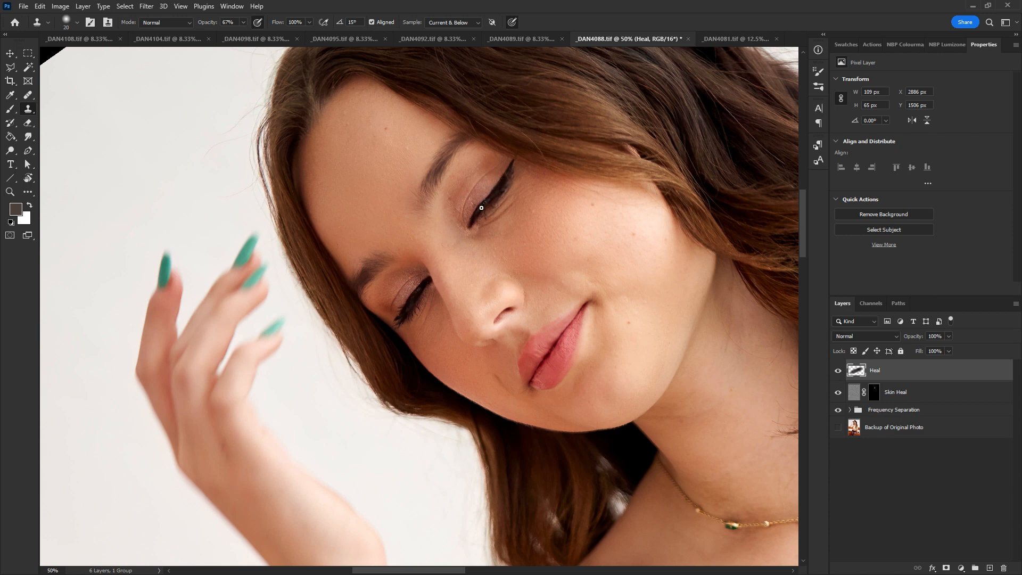
left_click_drag(490, 197, 490, 200)
Step: Reset the canvas rotation to 0° and close _DAN4088.tif, saving its changes
key("ctrl+minus")
key("ctrl+minus")
key("ctrl+minus")
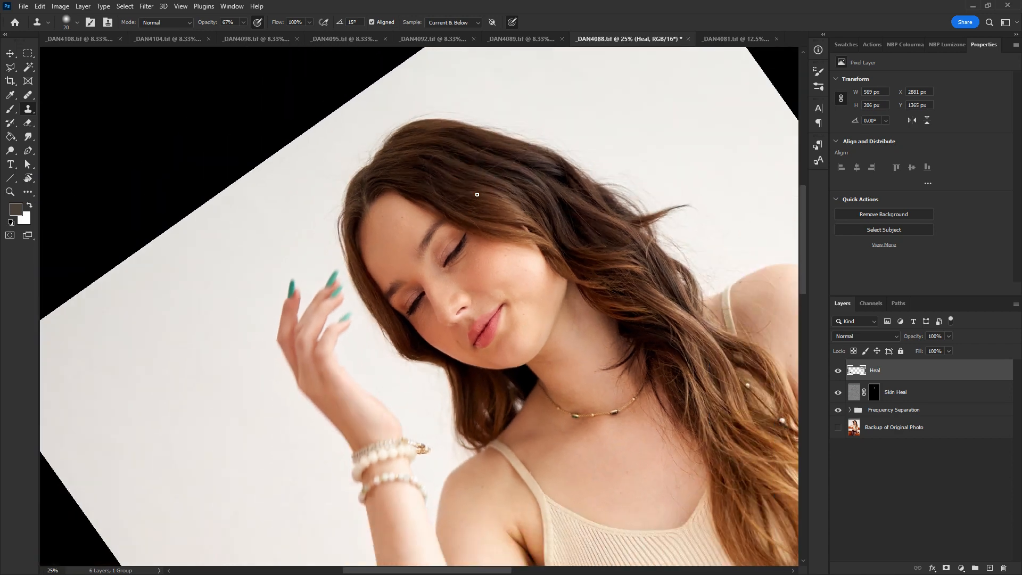
key("r")
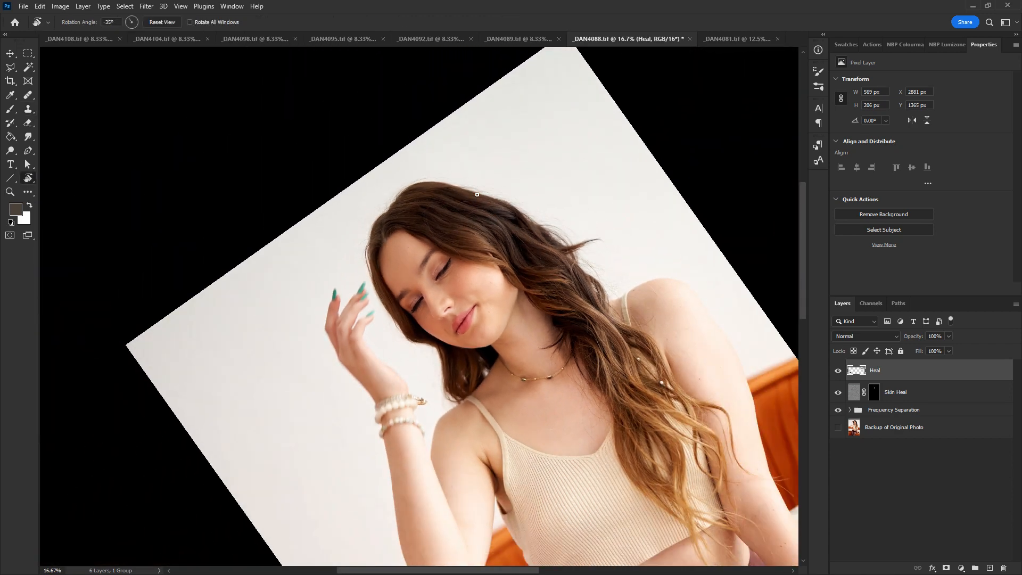
left_click(160, 22)
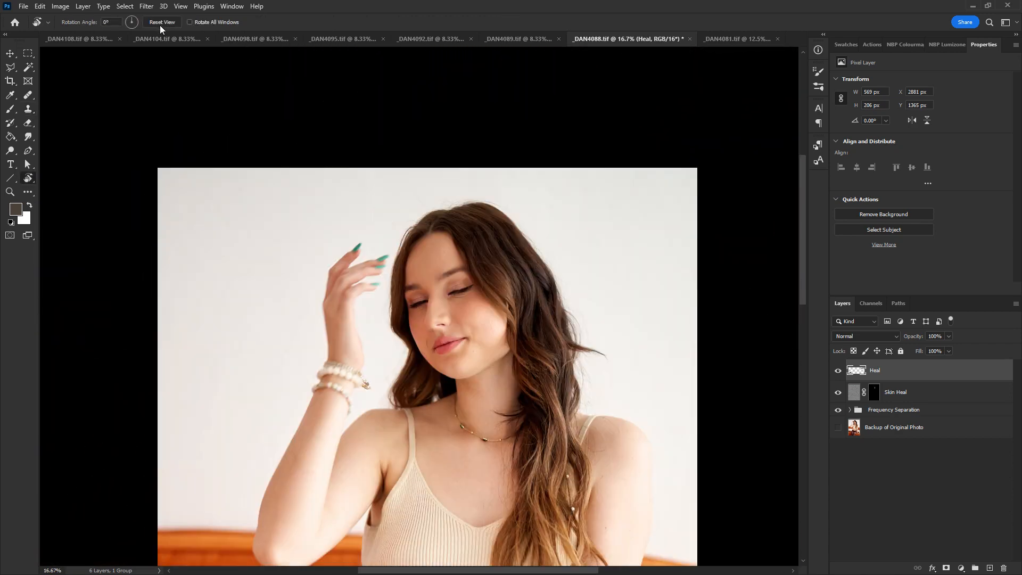
key("ctrl+minus")
left_click_drag(669, 429, 628, 365)
key("ctrl+w")
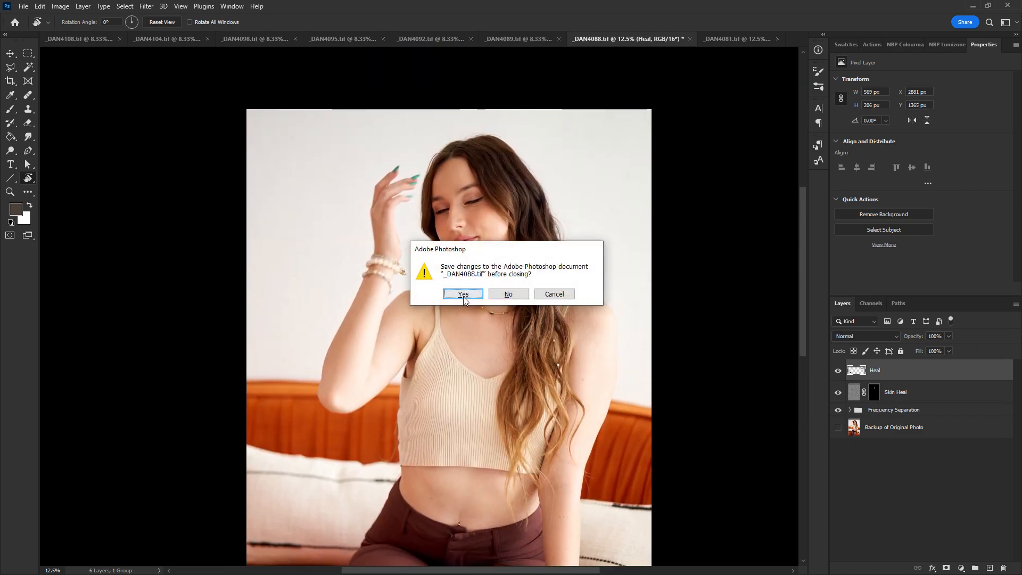
left_click(463, 294)
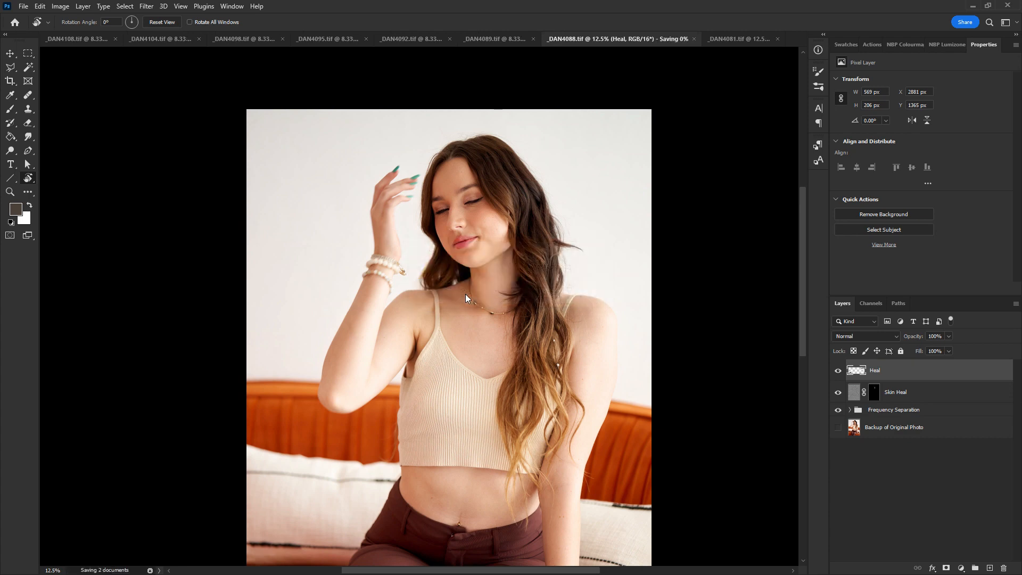
Step: Switch to _DAN4089.tif and select its Heal layer
left_click(493, 39)
left_click(884, 377)
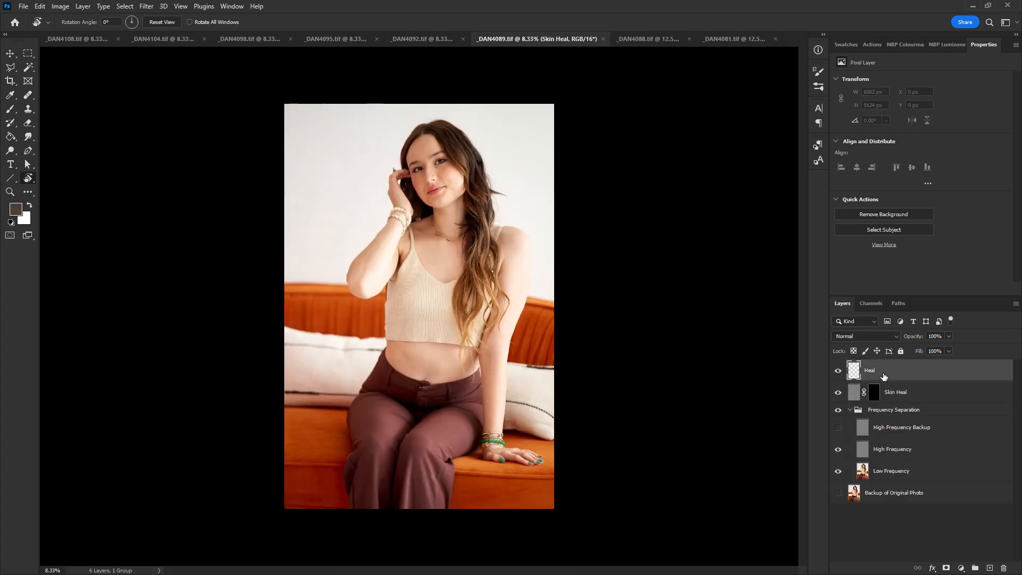
key("ctrl+plus")
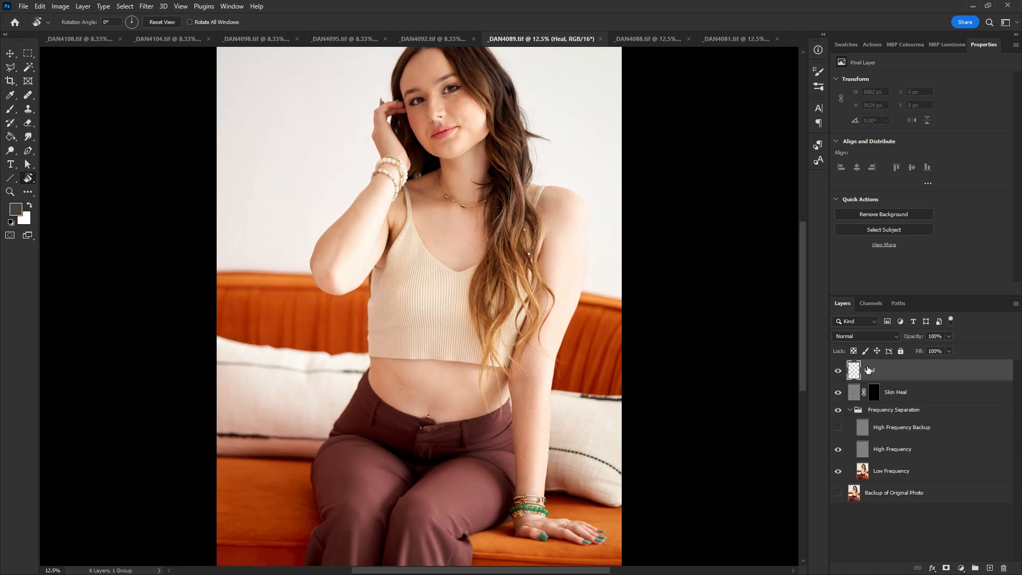
key("ctrl+plus")
left_click_drag(646, 279, 626, 402)
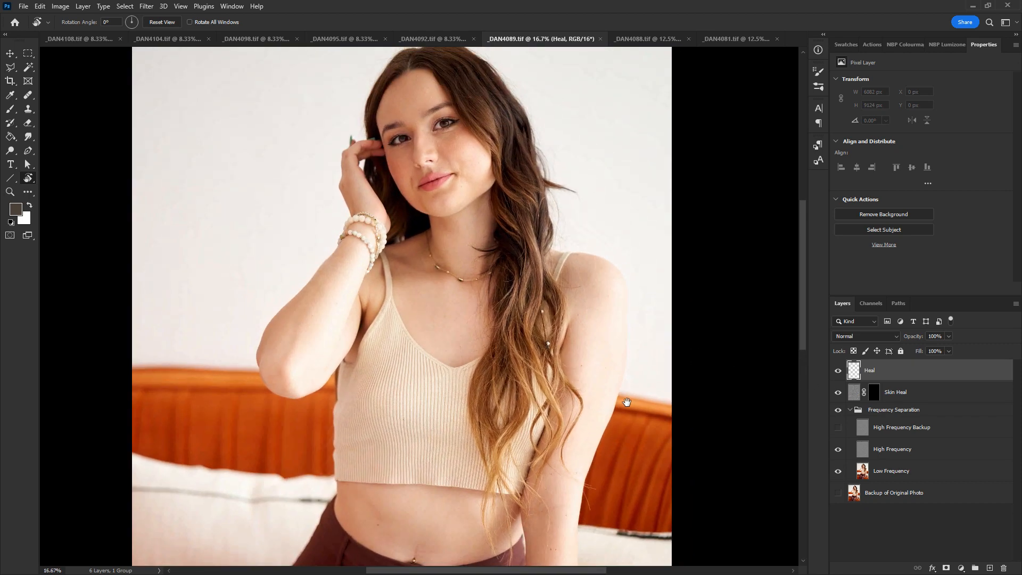
left_click_drag(626, 328, 607, 392)
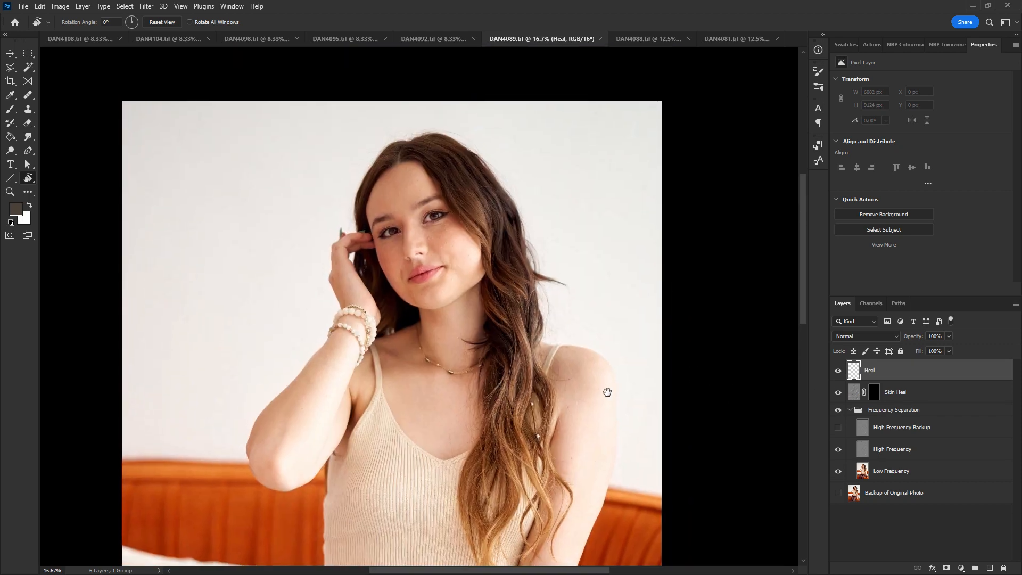
Step: Paint white on the Skin Heal mask over the chest, shoulder, forehead and cheek with a 250 px brush at 19% flow
left_click(875, 395)
key("b")
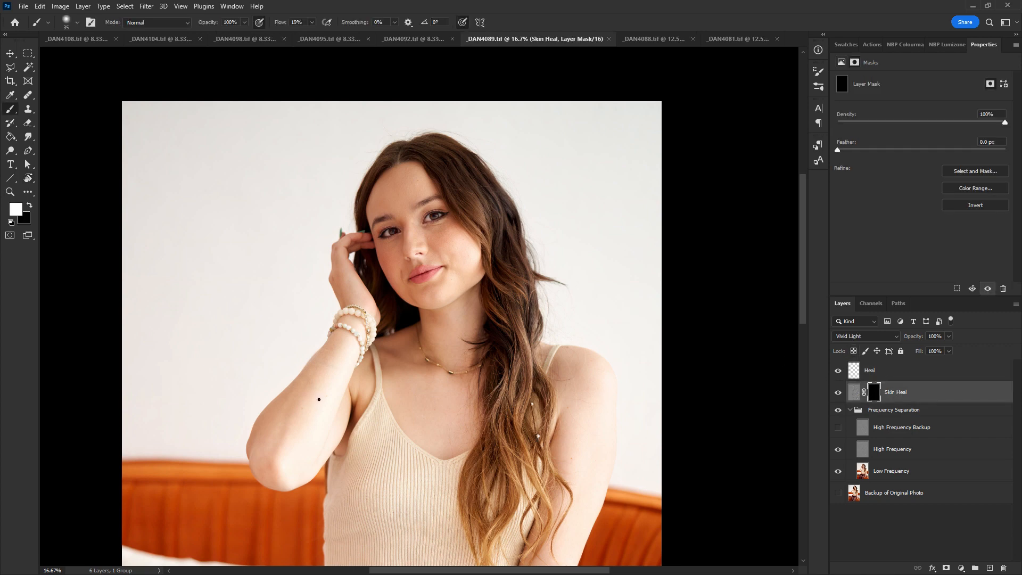
key("bracketright")
key("bracketright")
key("bracketright")
key("bracketright")
key("bracketright")
key("bracketright")
key("bracketright")
left_click_drag(453, 346, 411, 395)
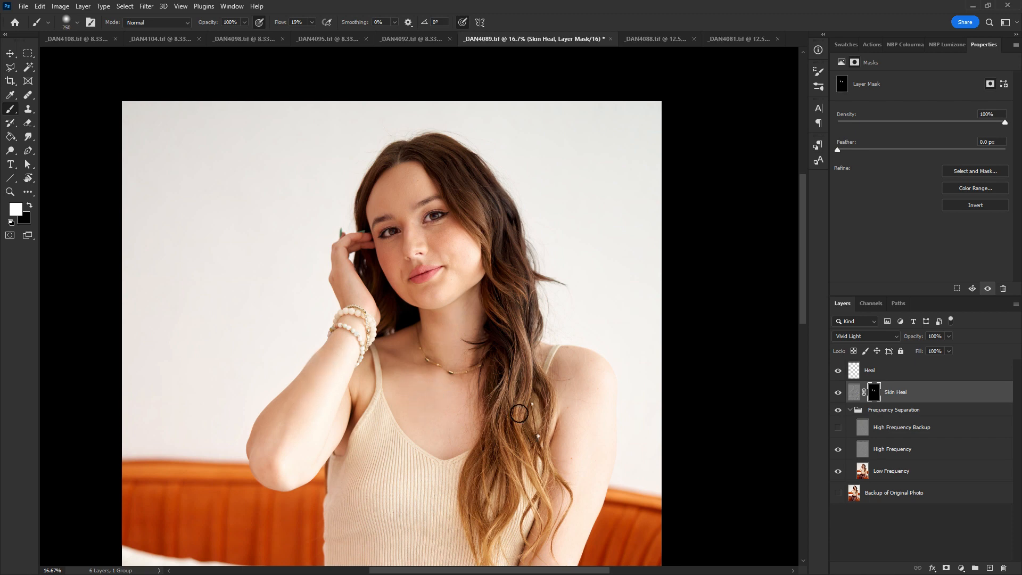
left_click_drag(587, 389, 569, 362)
mouse_move(419, 202)
left_mouse_down()
mouse_move(385, 200)
mouse_move(407, 185)
mouse_move(414, 202)
left_mouse_up()
left_click_drag(452, 246, 456, 247)
Step: Close _DAN4089.tif with its changes saved and switch to _DAN4092.tif
key("ctrl+w")
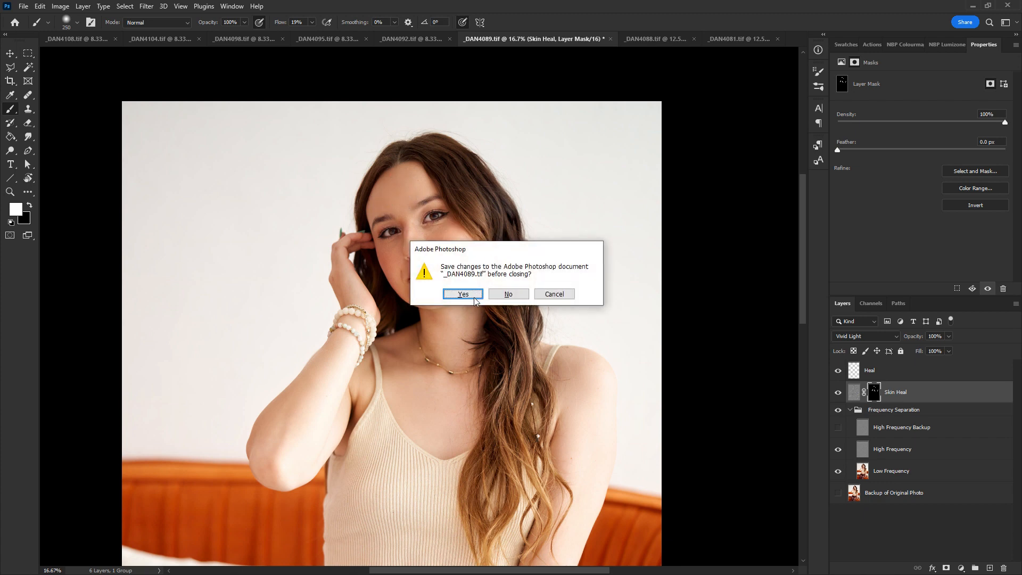
left_click(473, 293)
left_click(388, 39)
key("x")
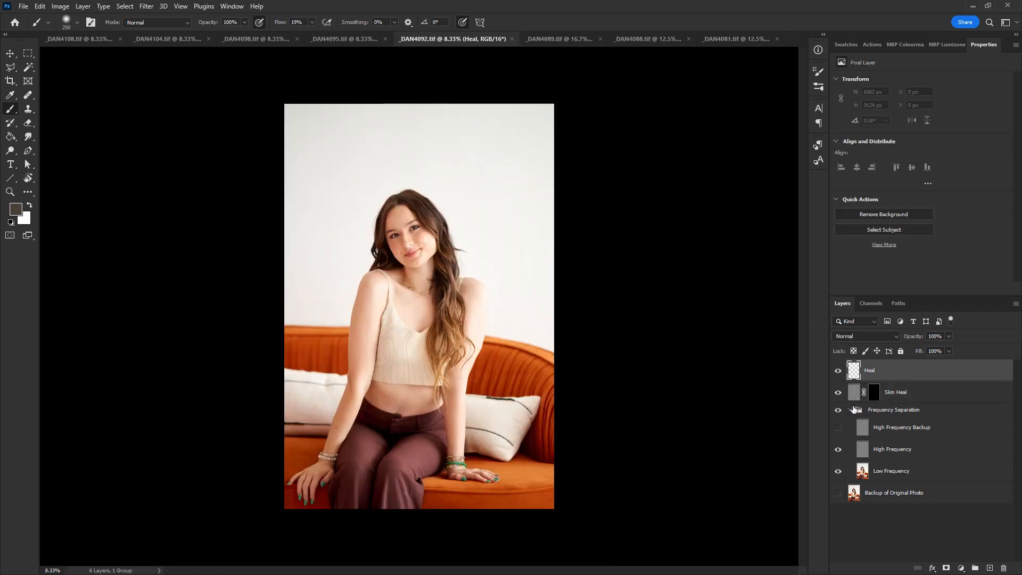
Step: Paint white on the Skin Heal mask of _DAN4092.tif over the forehead with an 80 to 100 px brush at 19% flow
key("ctrl+plus")
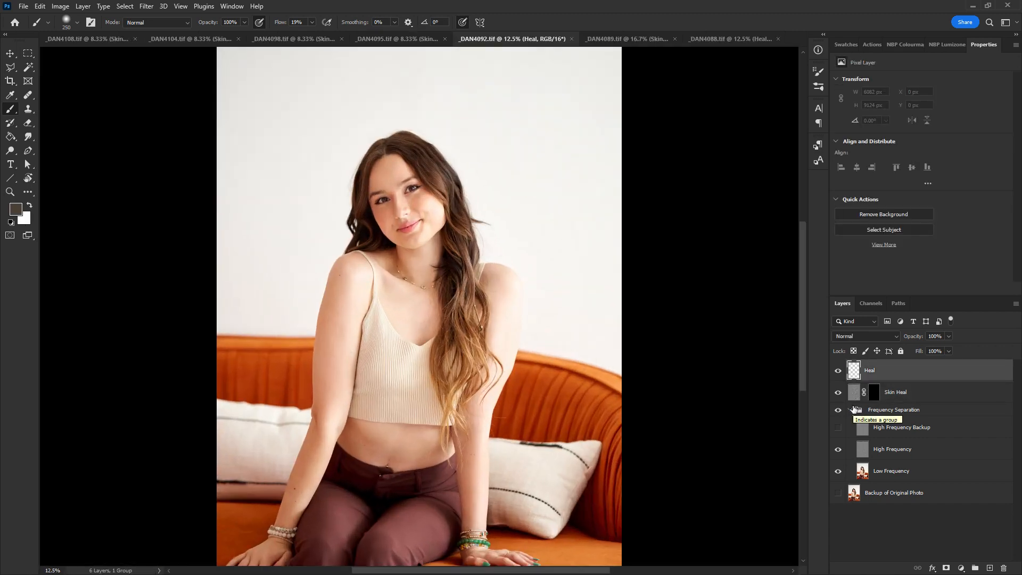
key("ctrl+plus")
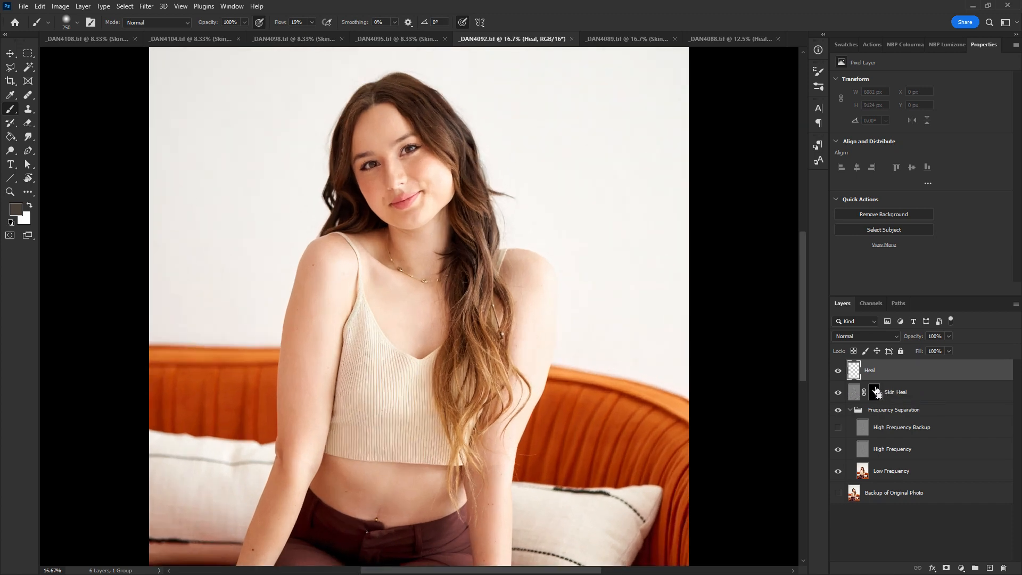
left_click_drag(567, 279, 561, 326)
key("ctrl+plus")
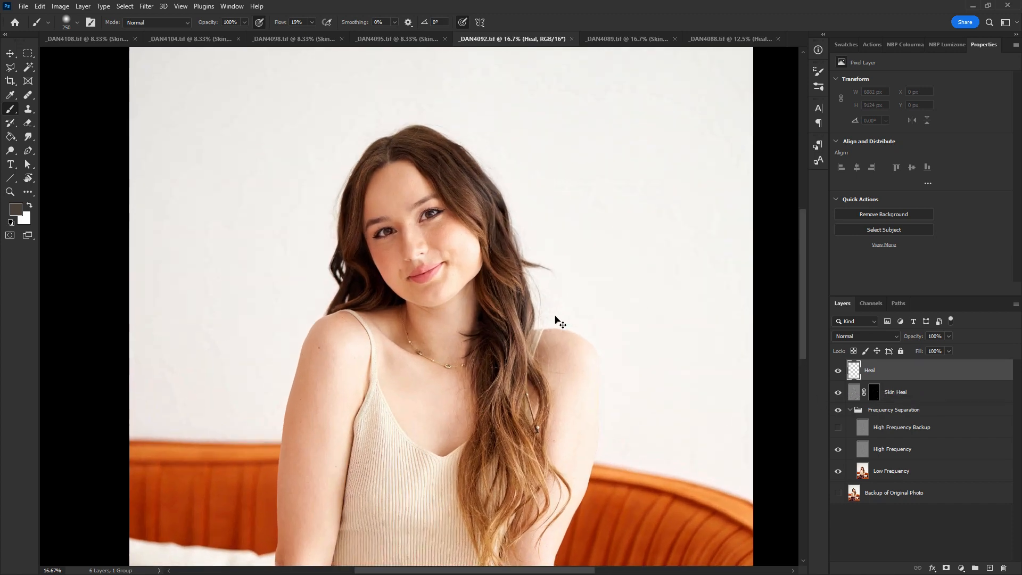
left_click(875, 392)
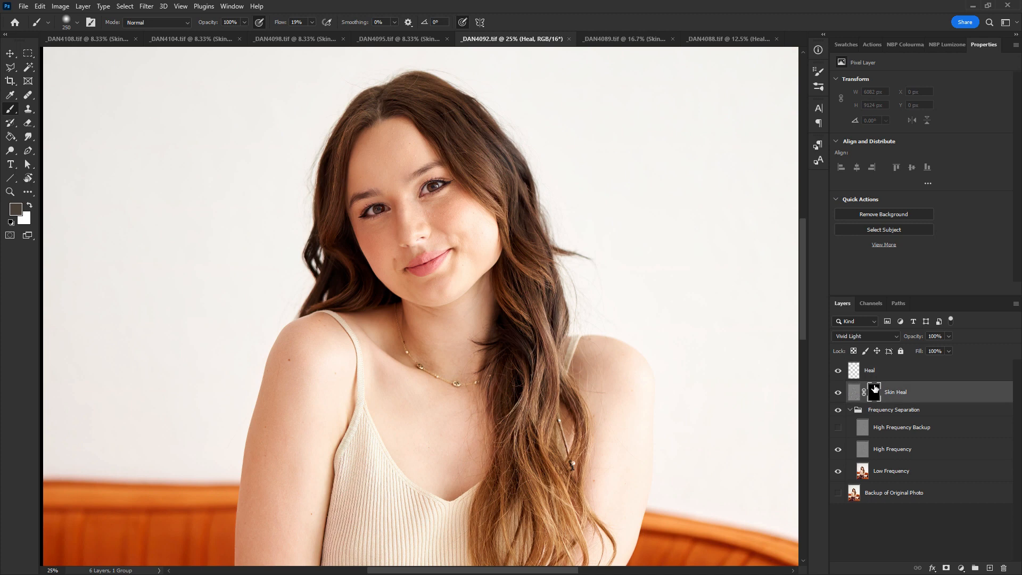
key("d")
key("bracketleft")
key("bracketleft")
key("bracketleft")
key("bracketleft")
key("bracketleft")
key("bracketleft")
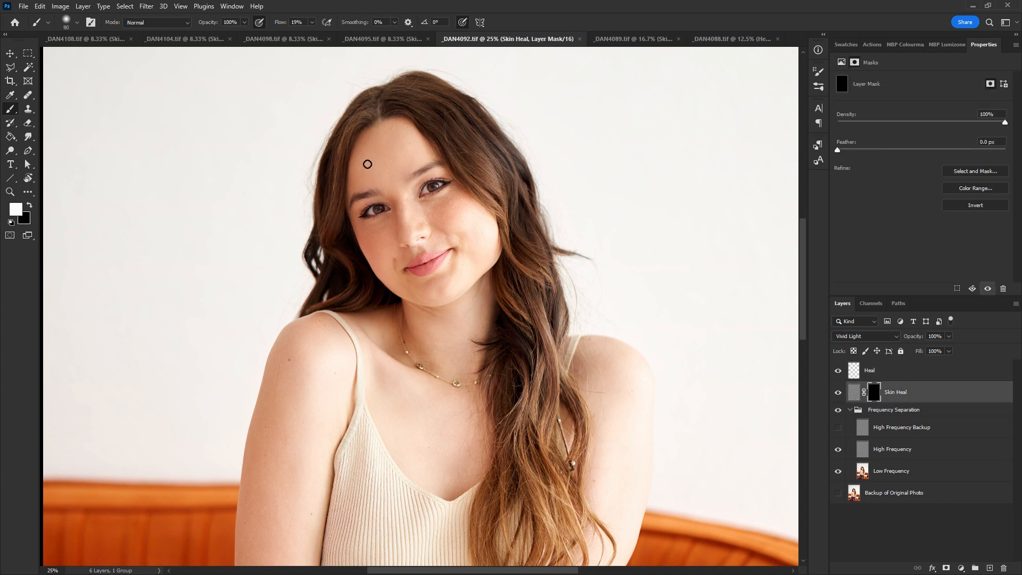
key("bracketleft")
left_click_drag(394, 151, 407, 157)
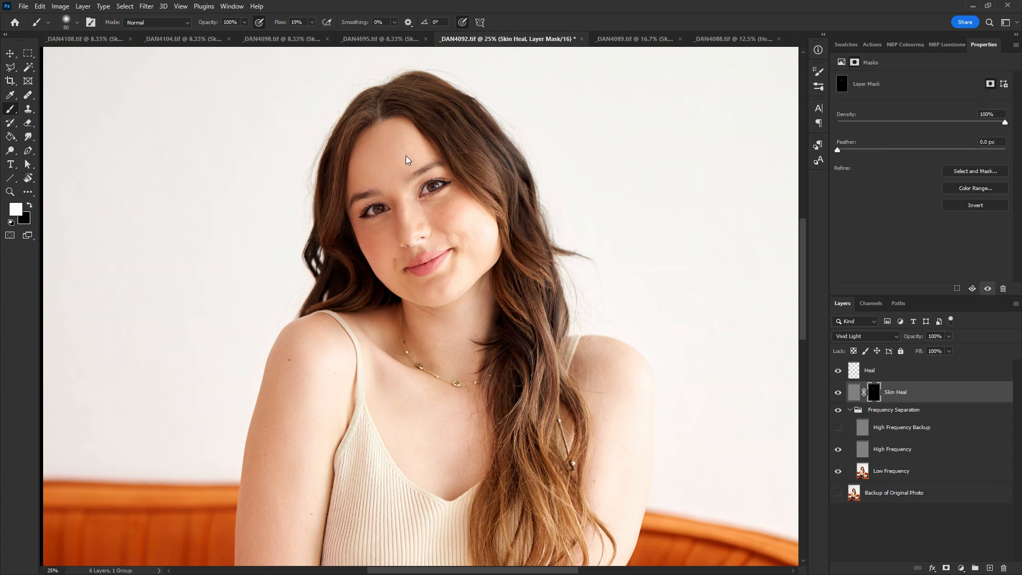
key("bracketright")
key("bracketright")
Step: Compare the image with the Skin Heal layer hidden and shown, and close _DAN4092.tif, saving its changes
left_click(838, 393)
left_click(839, 394)
key("ctrl+w")
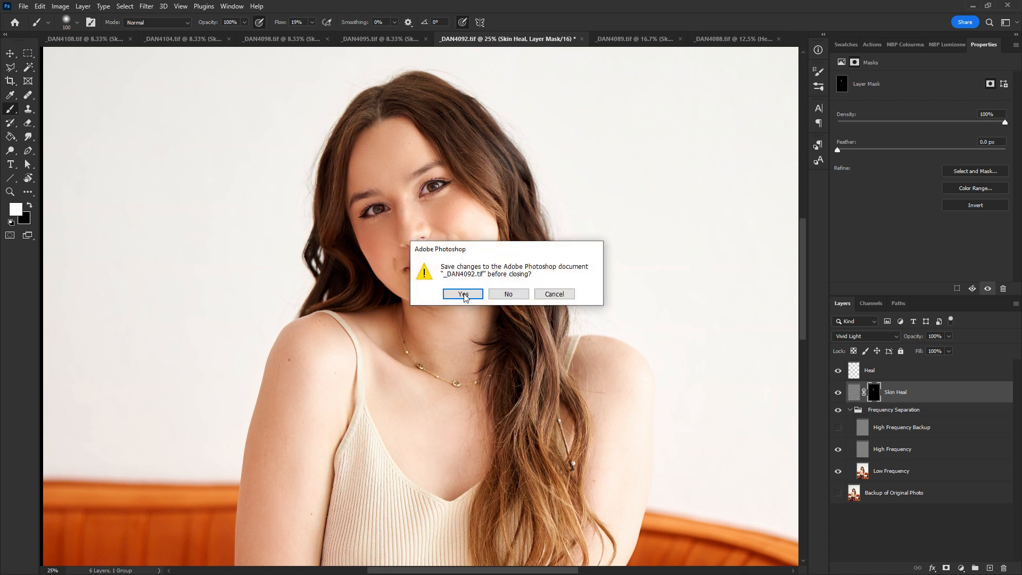
key("Escape")
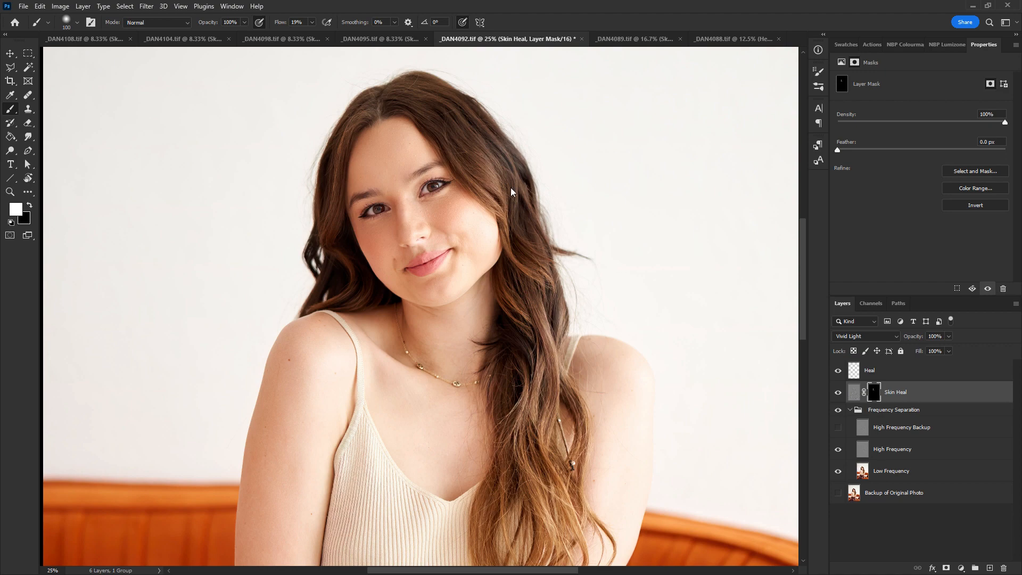
Step: In _DAN4095.tif, paint white on the Skin Heal mask over the forehead with a 100 px brush at 19% flow
left_click(388, 39)
left_click(874, 393)
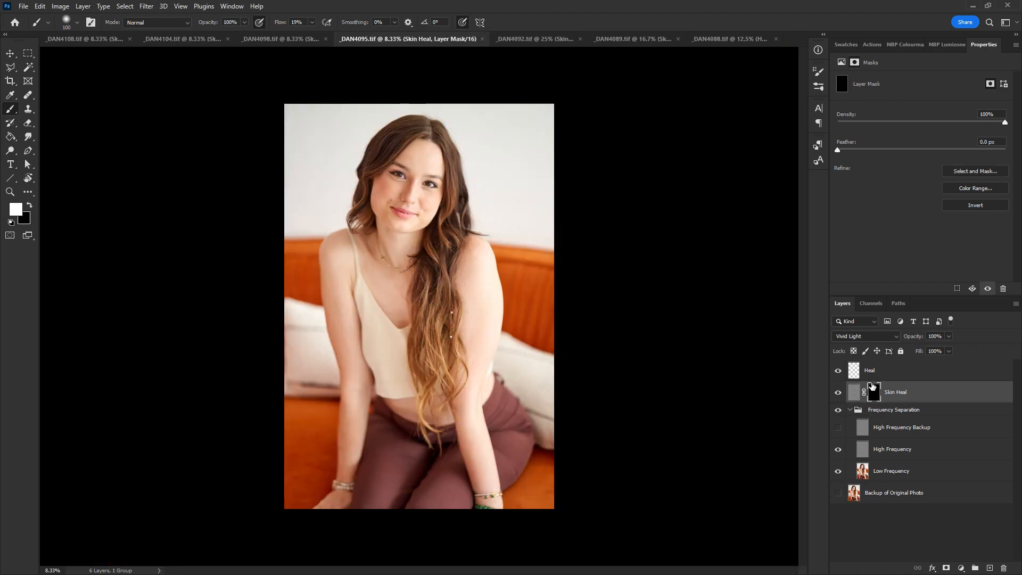
key("z")
mouse_move(317, 112)
left_mouse_down()
mouse_move(547, 337)
mouse_move(531, 251)
mouse_move(529, 417)
left_mouse_up()
key("b")
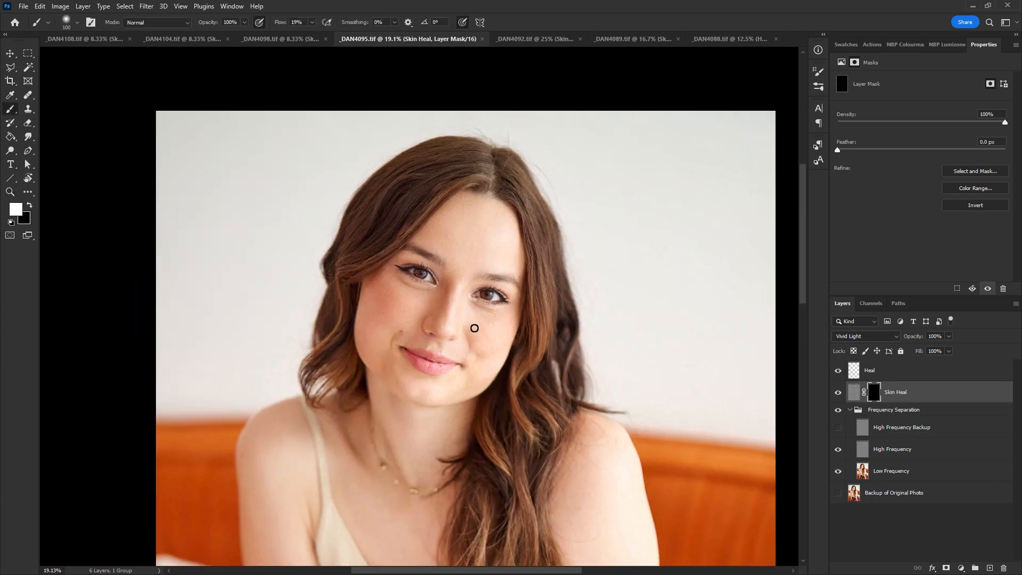
left_click_drag(455, 234, 468, 212)
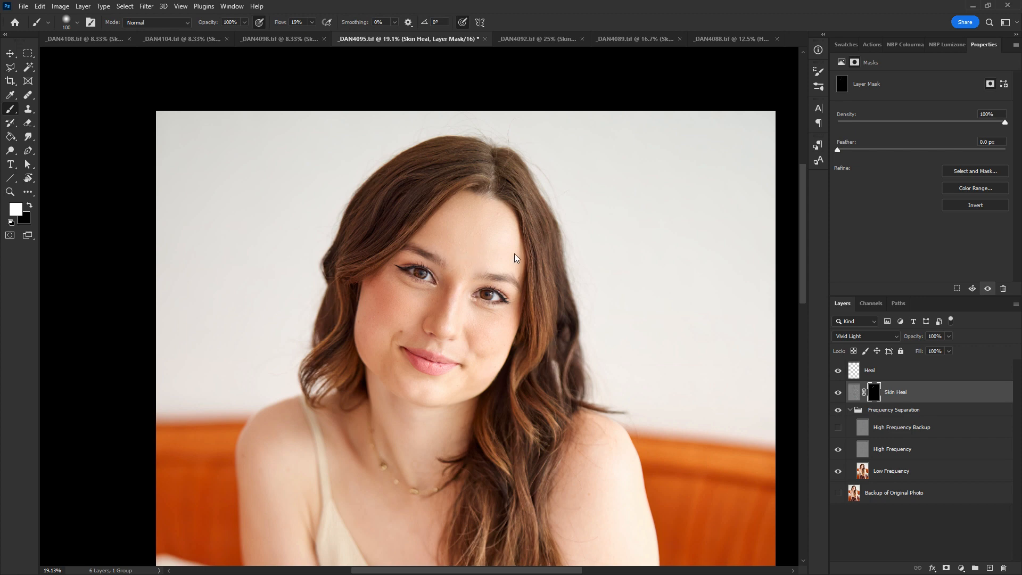
Step: Close _DAN4095.tif with its changes saved and switch to _DAN4098.tif
key("ctrl+w")
key("Escape")
left_click(286, 43)
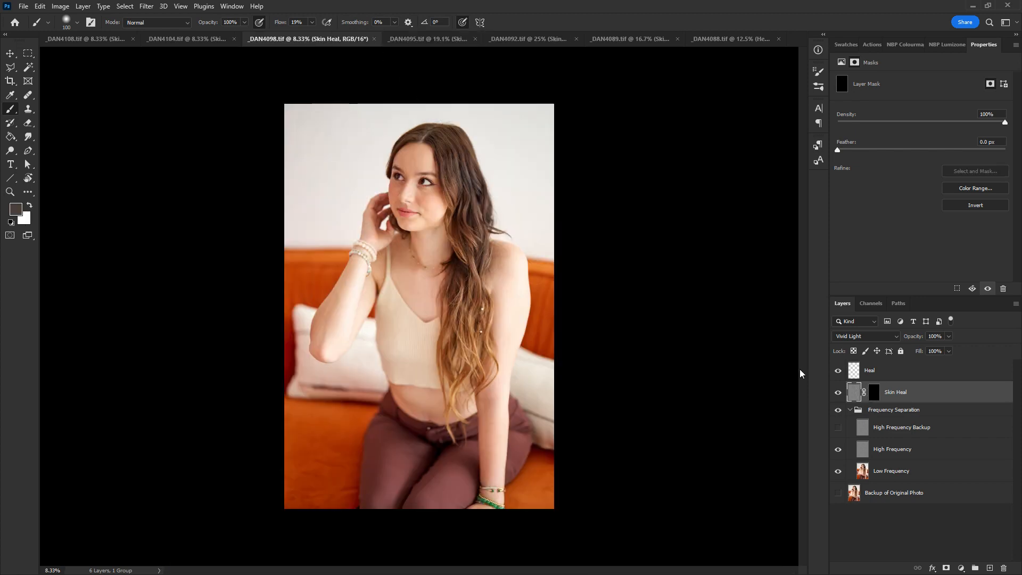
Step: Paint white on the Skin Heal mask of _DAN4098.tif over the forehead and cheek with a 100 px brush at 19% flow
left_click(875, 393)
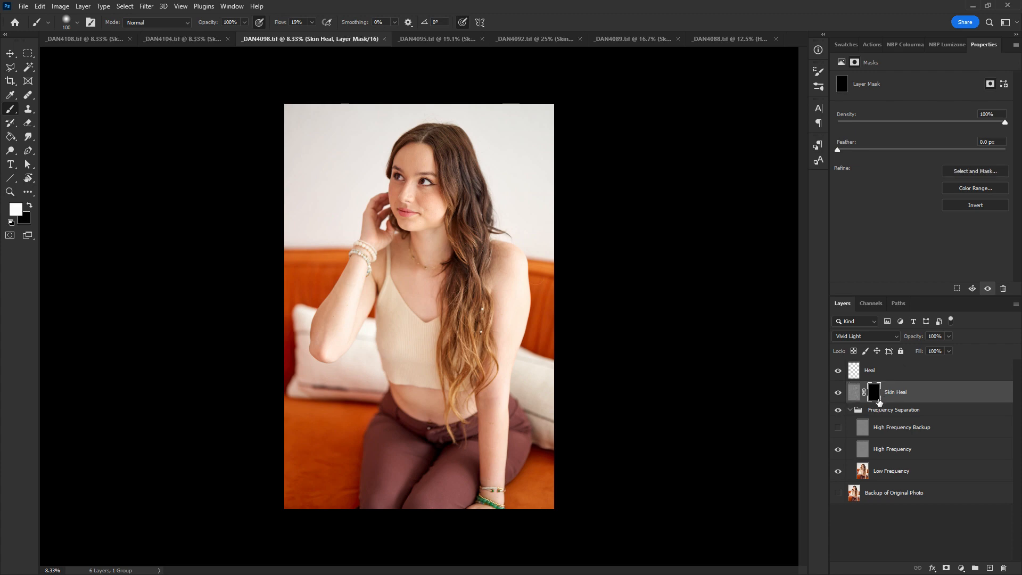
key("z")
left_click_drag(334, 121, 543, 364)
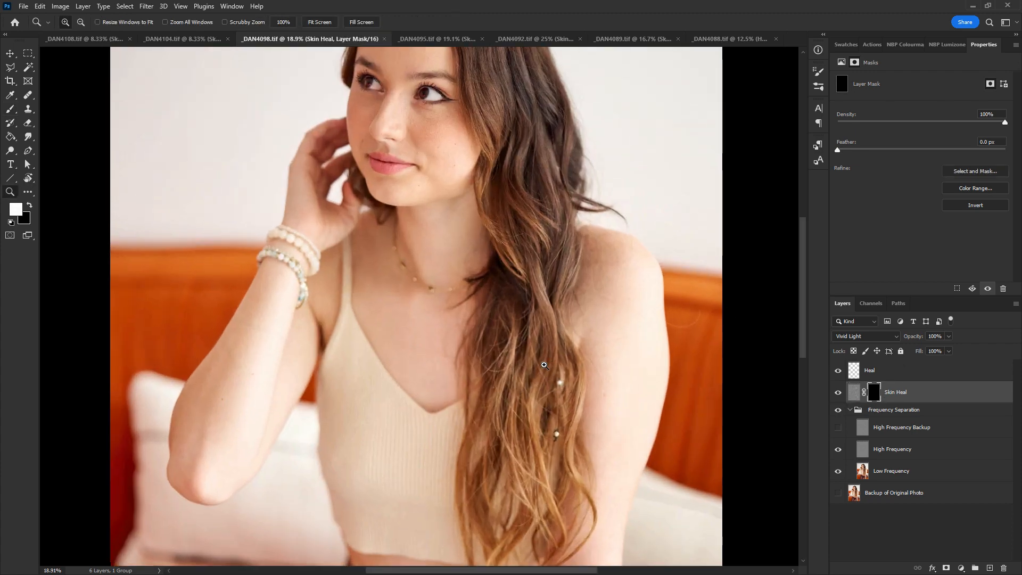
left_click_drag(470, 237, 491, 362)
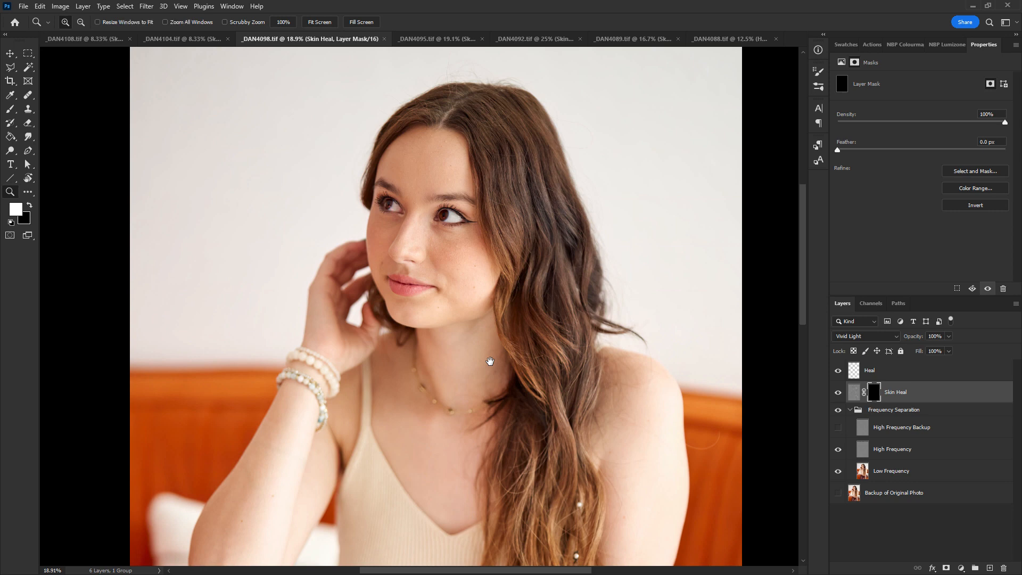
key("b")
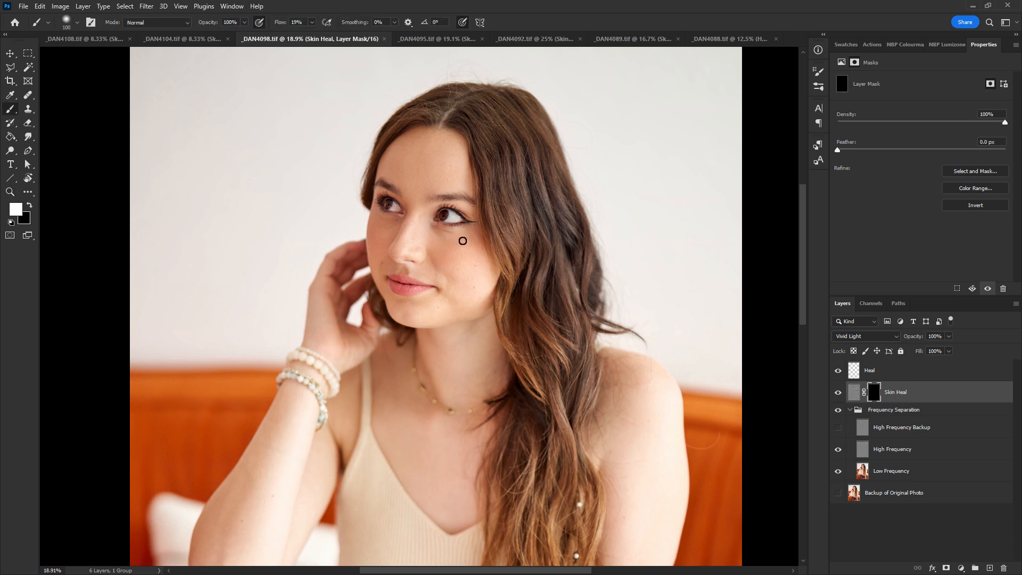
left_click_drag(413, 171, 430, 169)
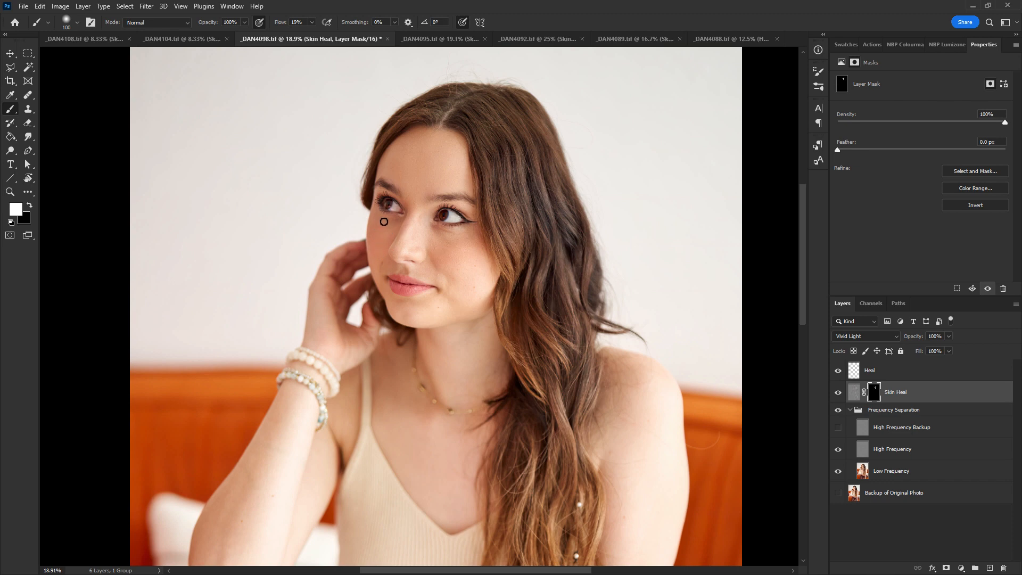
Step: Close _DAN4098.tif with its changes saved and switch to _DAN4104.tif
key("ctrl+w")
key("Escape")
left_click(188, 42)
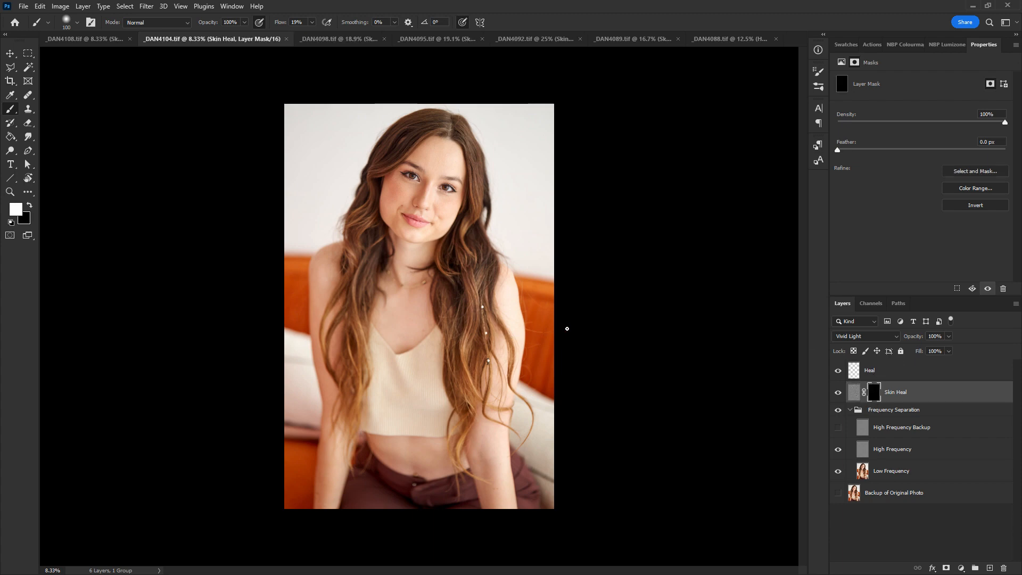
Step: Paint white on the Skin Heal mask of _DAN4104.tif over the forehead and both cheeks with a 125 px brush at 19% flow
key("z")
key("ctrl+z")
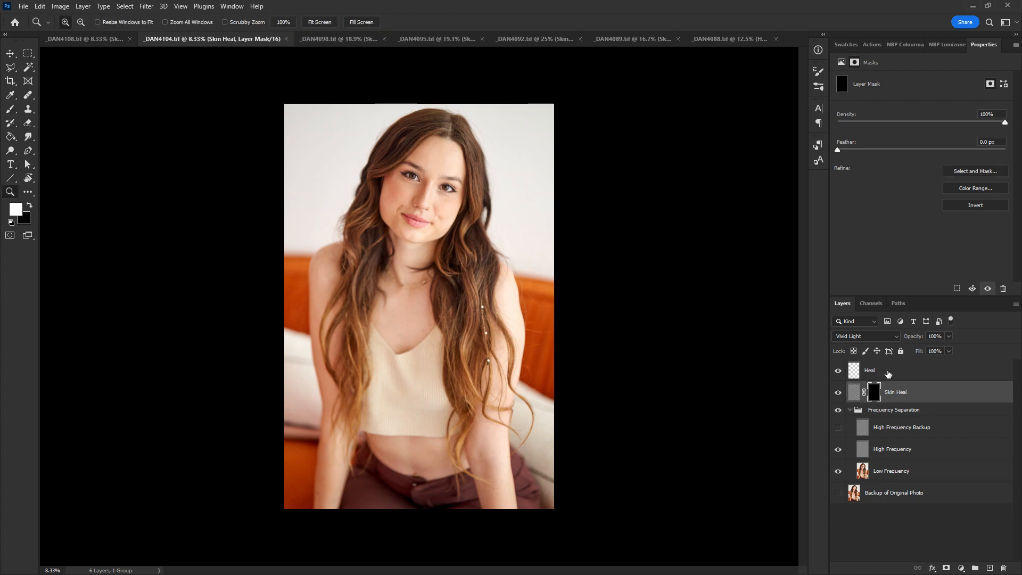
left_click_drag(309, 118, 551, 368)
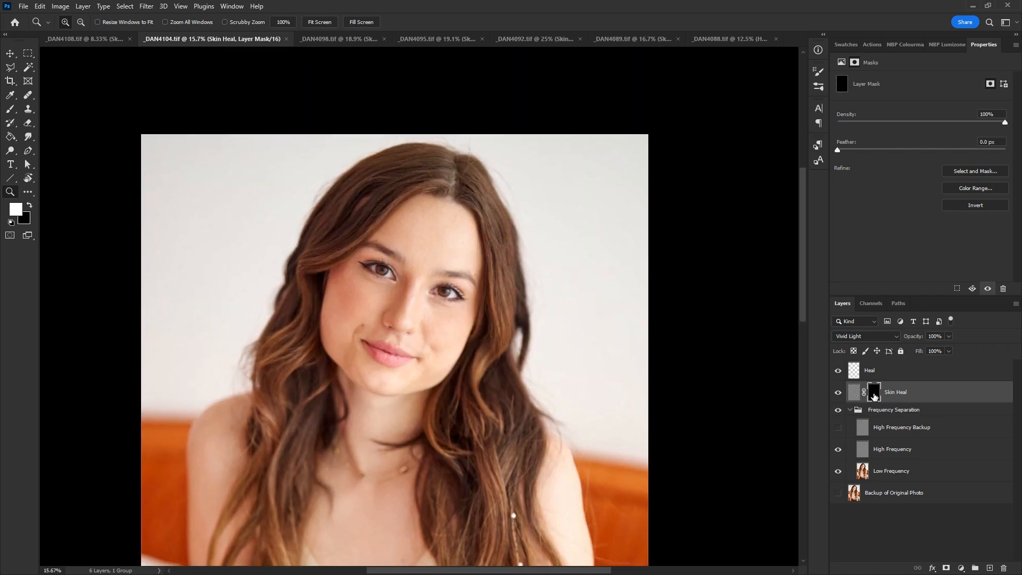
key("b")
key("bracketright")
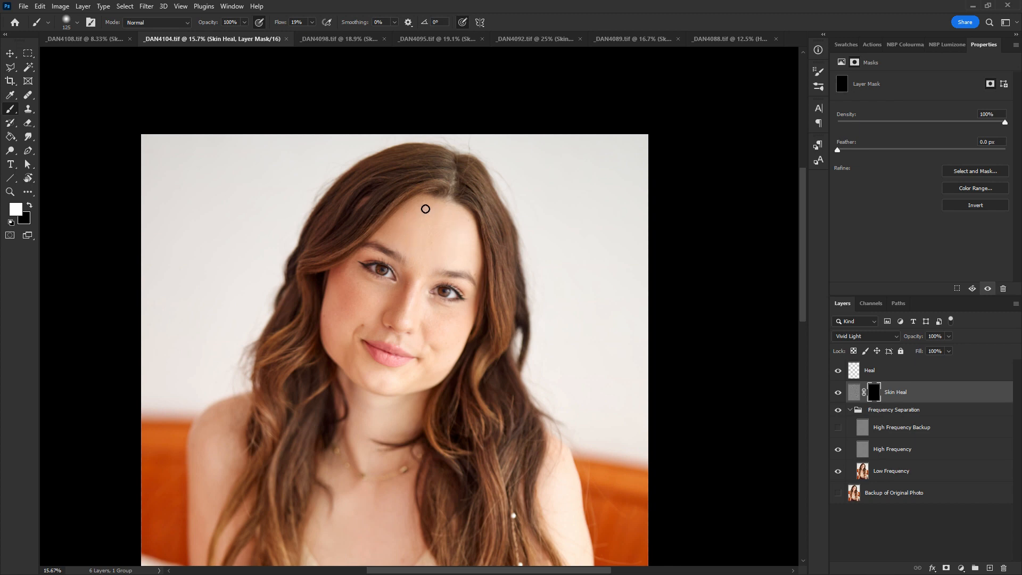
left_click(417, 286)
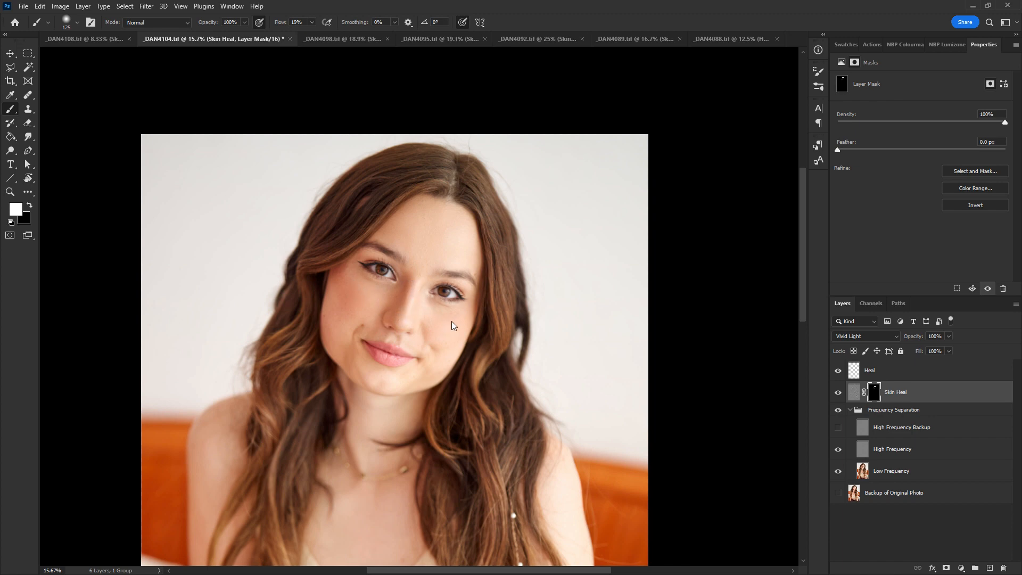
Step: Duplicate the Skin Heal layer, delete the copy's mask and set the copy's blend mode to Normal
left_click(854, 393)
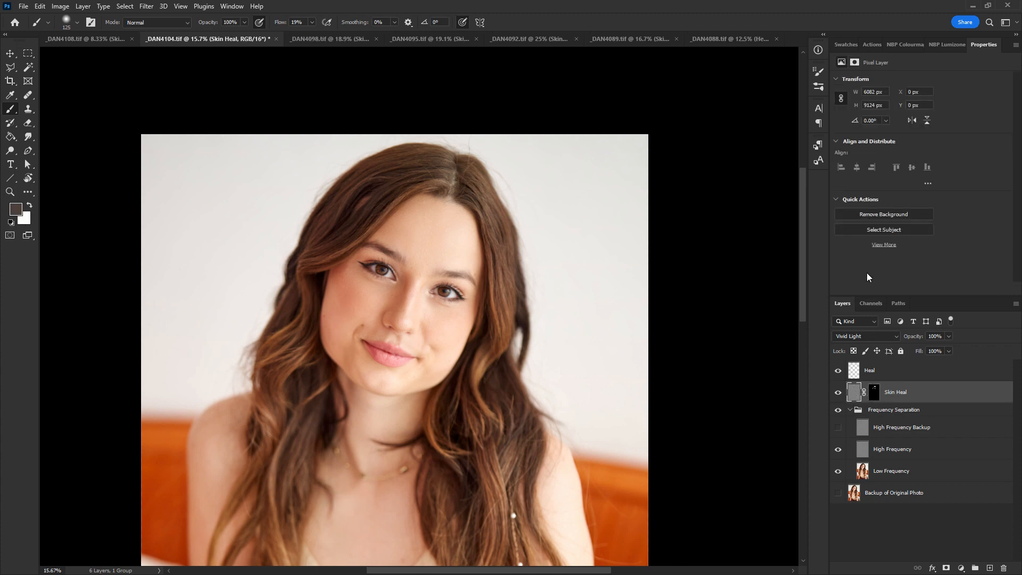
left_click(863, 336)
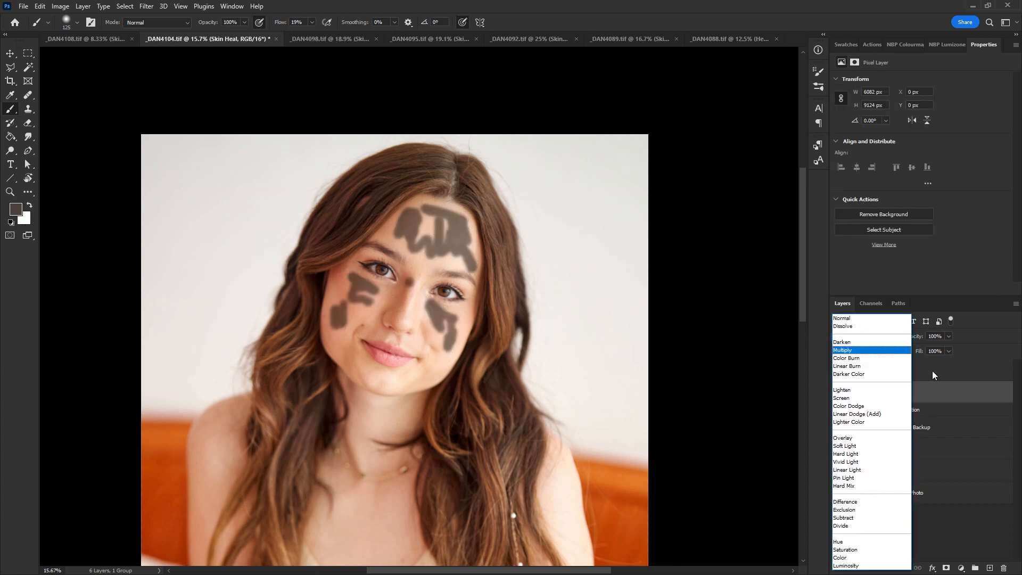
key("Escape")
left_click_drag(906, 398, 992, 568)
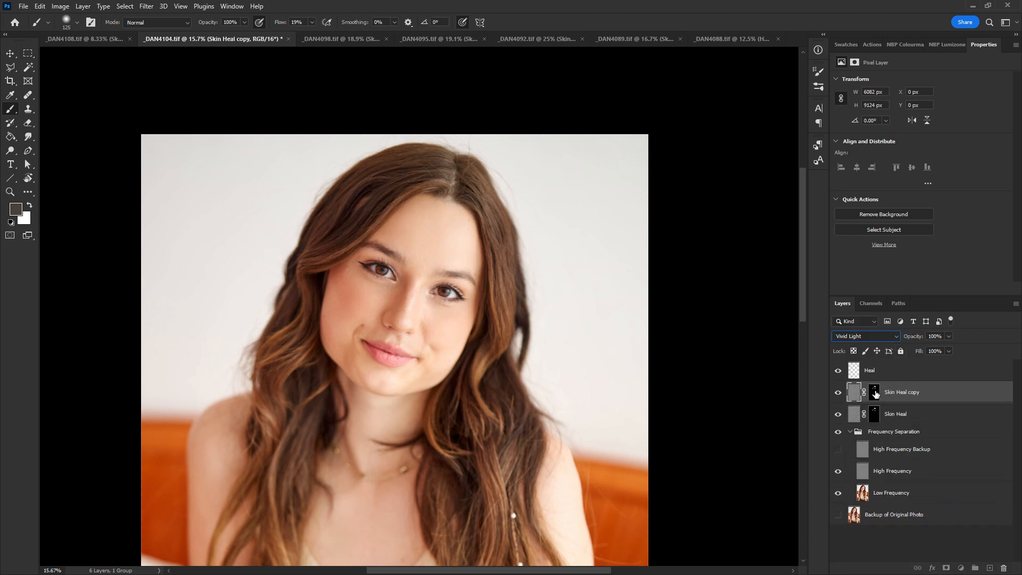
left_click_drag(876, 394, 1004, 568)
left_click(873, 337)
left_click(864, 326)
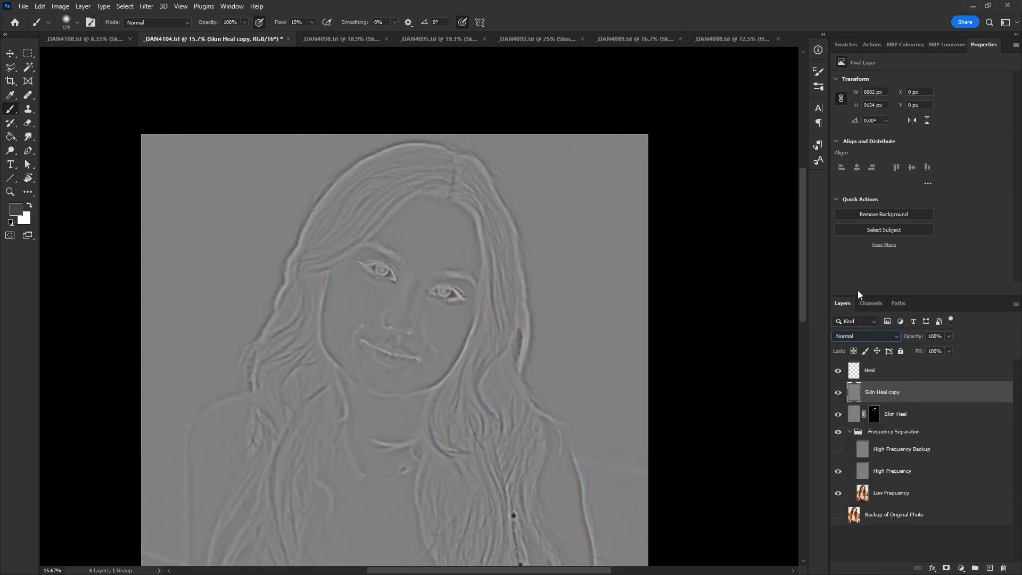
Step: Collapse the Frequency Separation group and delete the Skin Heal copy layer
scroll(423, 234, "down", 1)
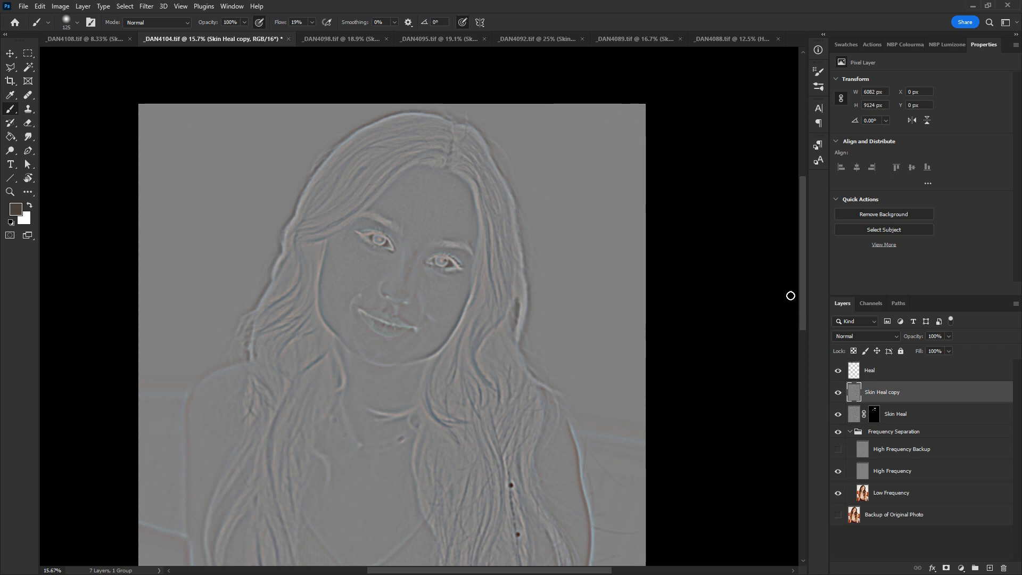
left_click(849, 433)
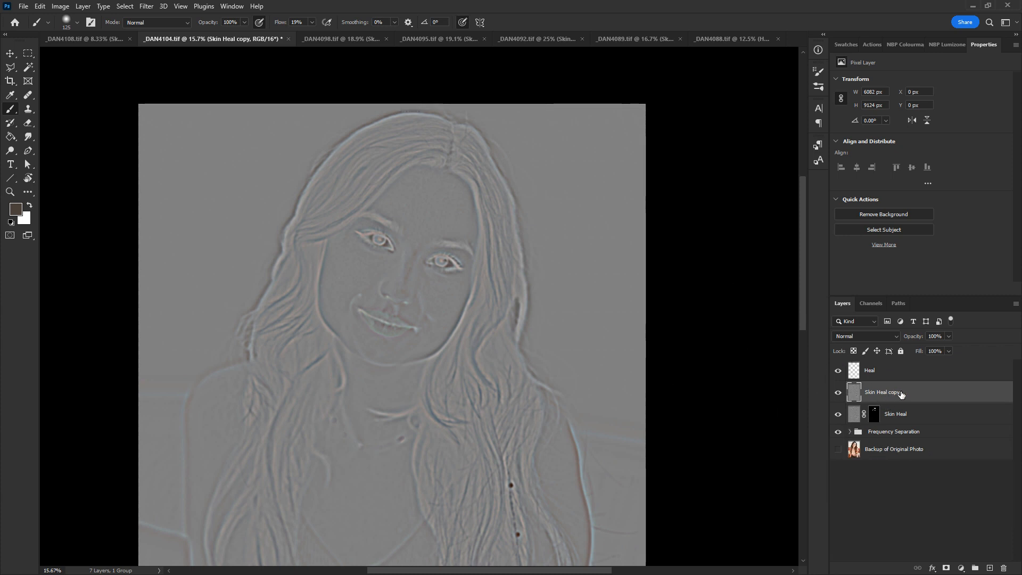
left_click_drag(901, 395, 1004, 568)
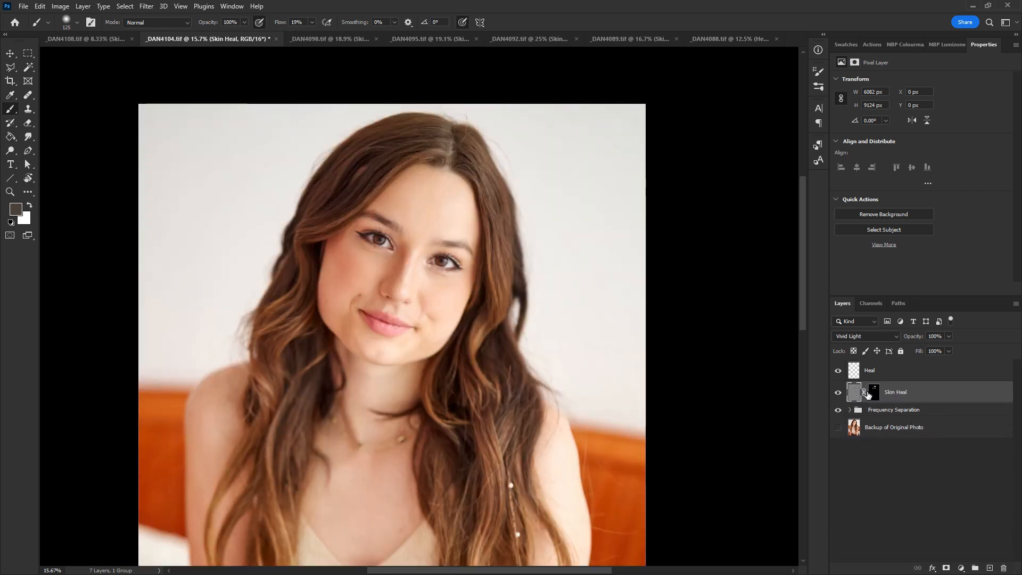
Step: Close _DAN4104.tif with its changes saved and switch to _DAN4108.tif
left_click(873, 393)
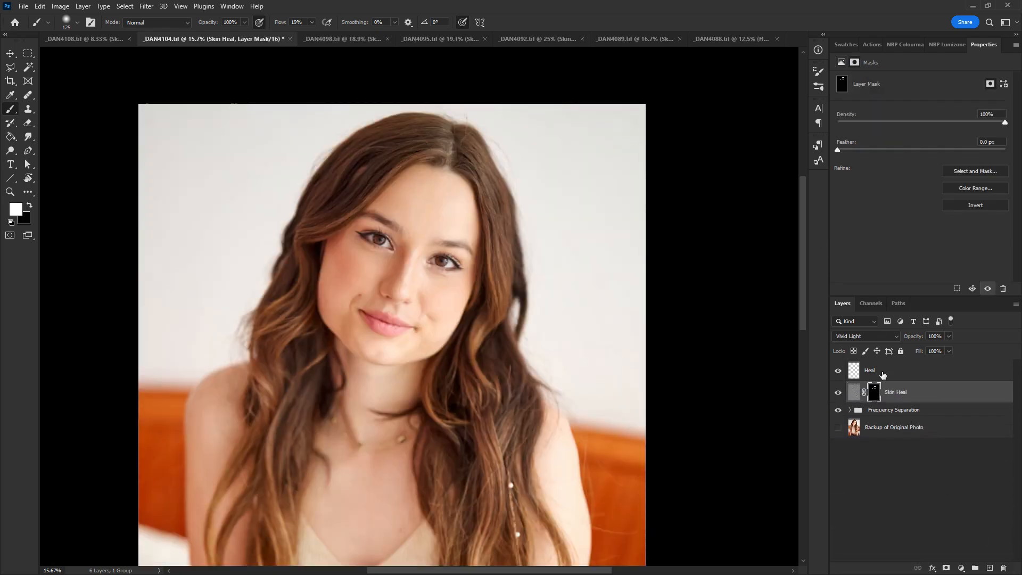
left_click(874, 392, "alt")
left_click(855, 394)
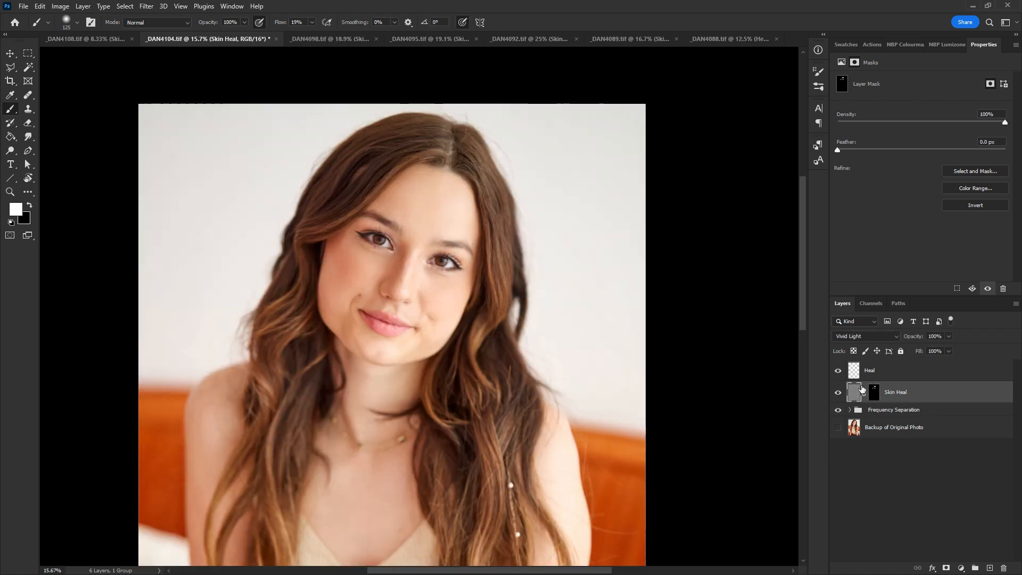
key("ctrl+w")
left_click(468, 292)
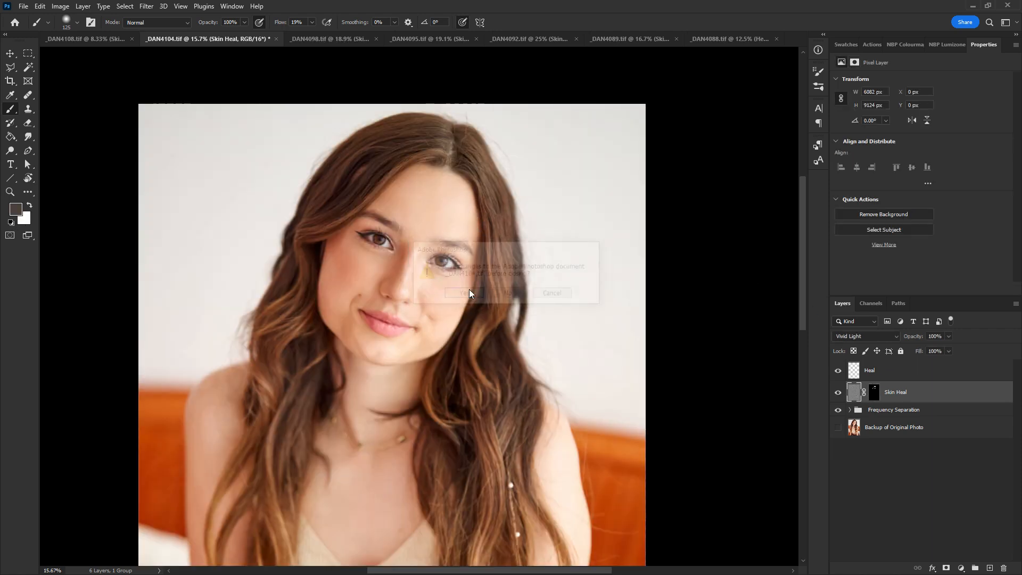
left_click(92, 37)
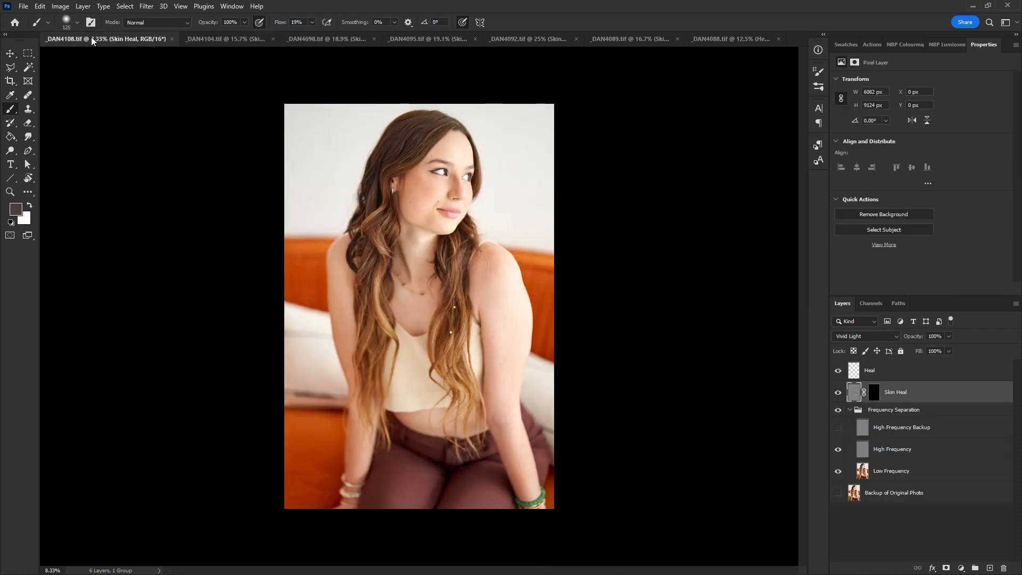
Step: Paint white on the Skin Heal mask of _DAN4108.tif over the face with a 125 px brush at 19% flow
left_click(874, 392)
key("z")
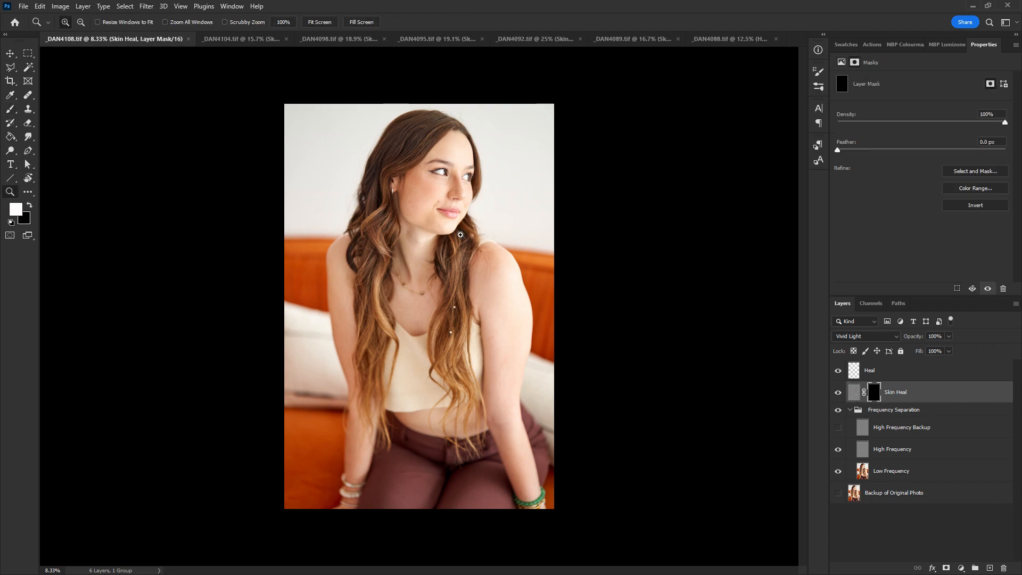
left_click(370, 154)
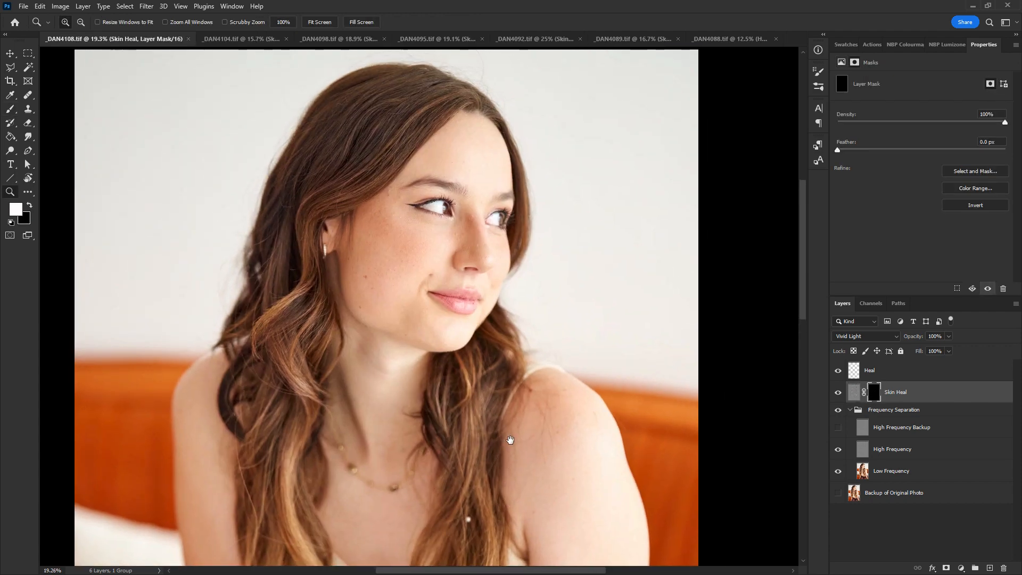
key("b")
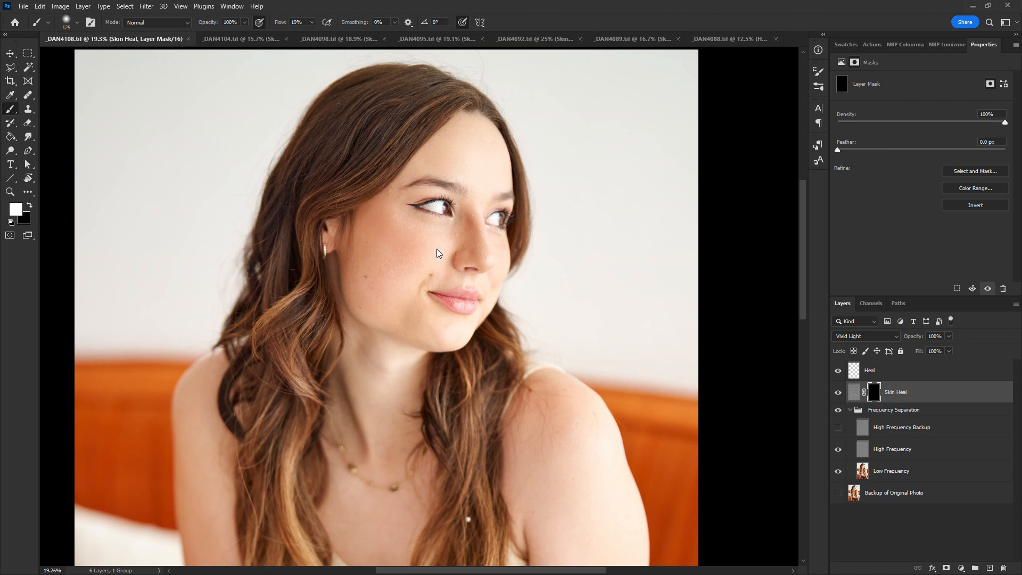
left_click(498, 246)
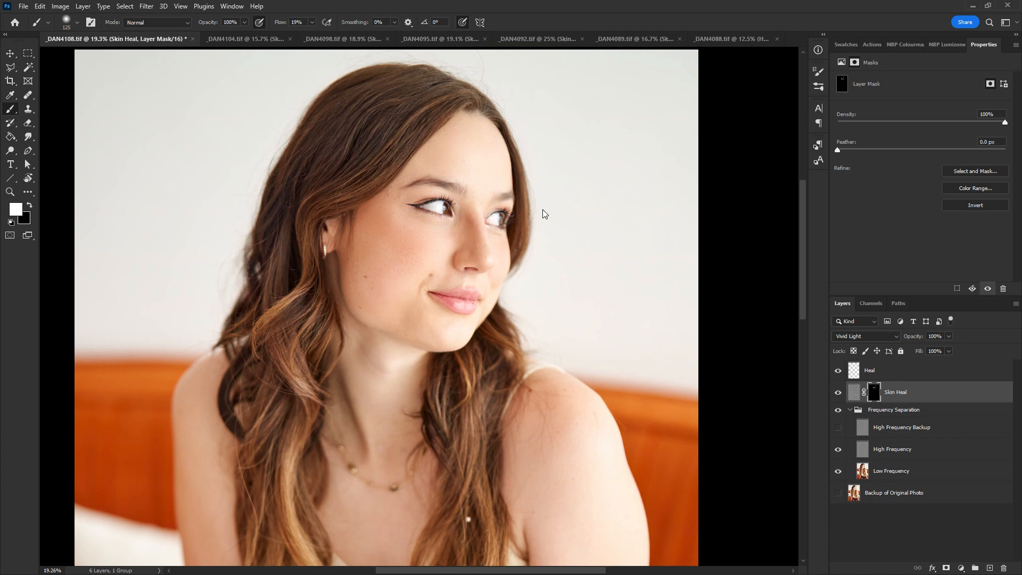
Step: Close _DAN4108.tif with its changes saved and show the list of documents being saved
key("ctrl+w")
left_click(469, 291)
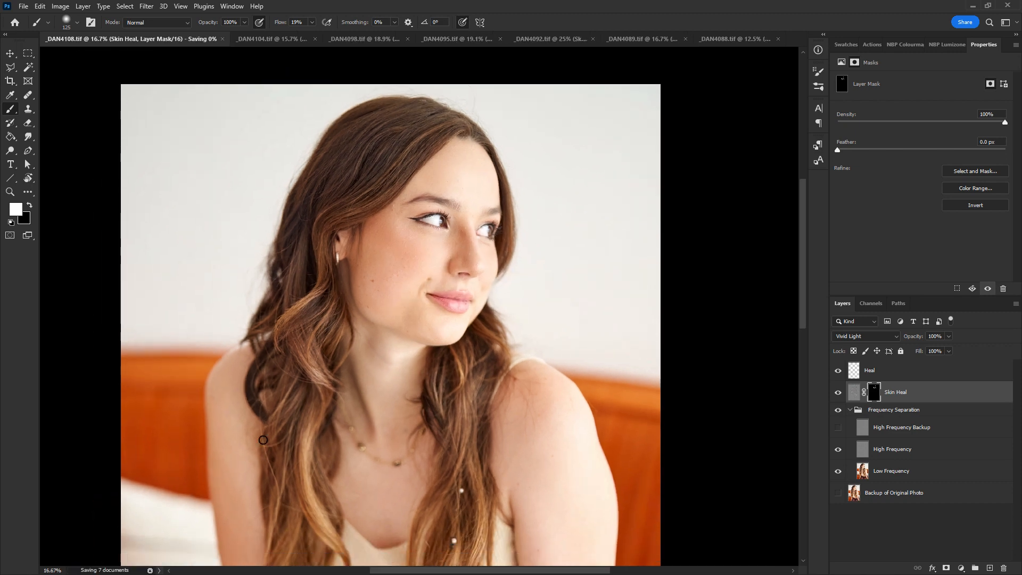
left_click(150, 571)
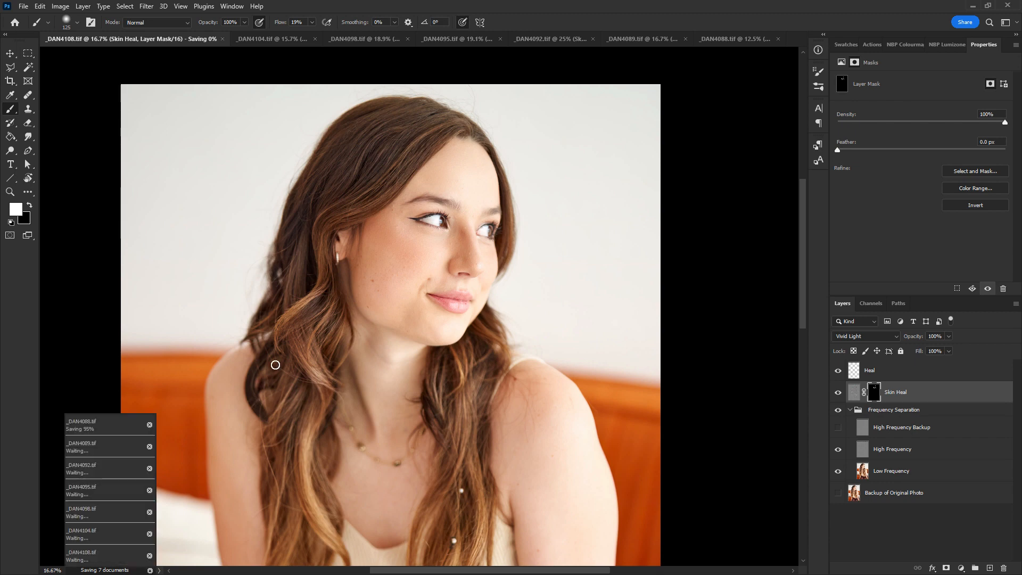